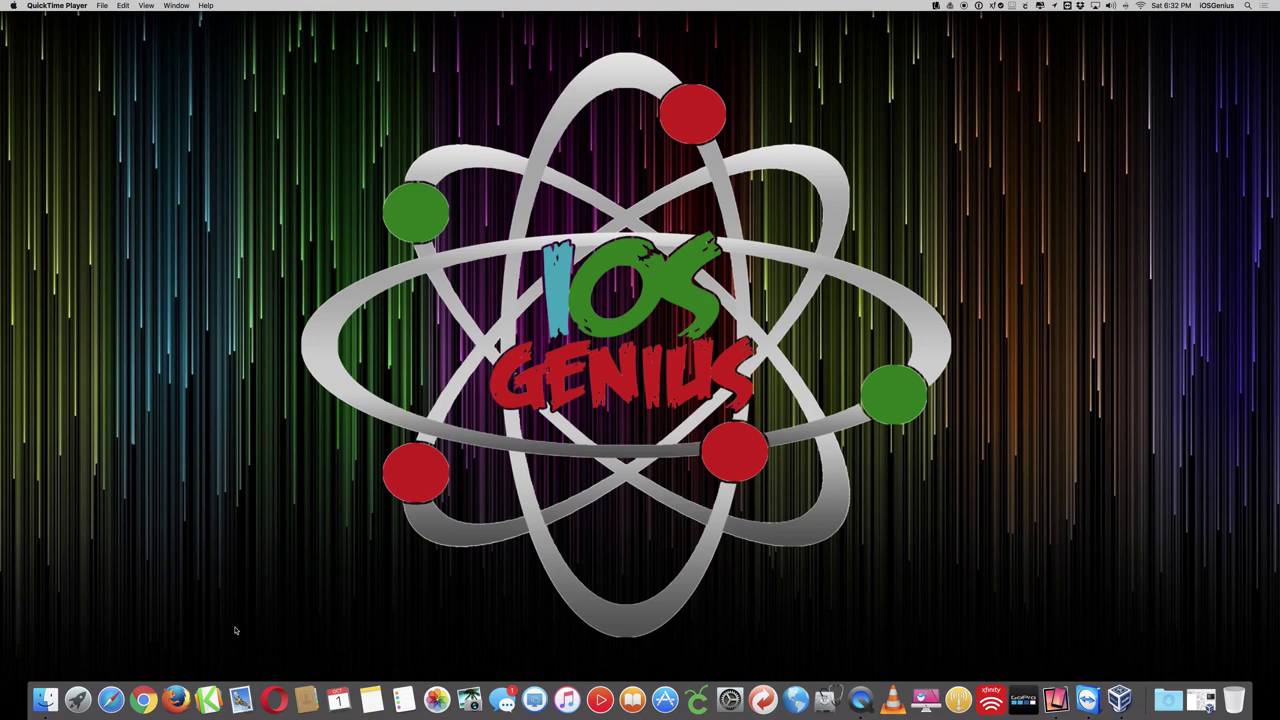
- Load iosgenius.com in Safari, then close the browser window
left_click(110, 698)
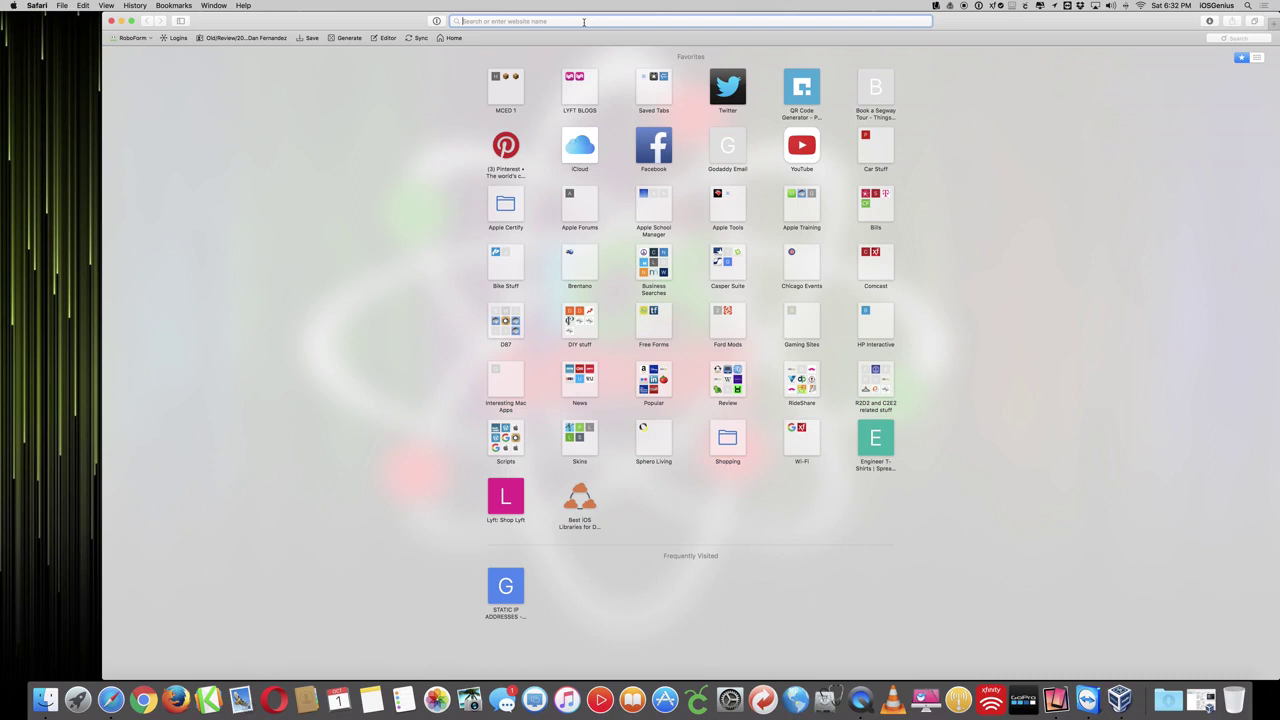
type("ios")
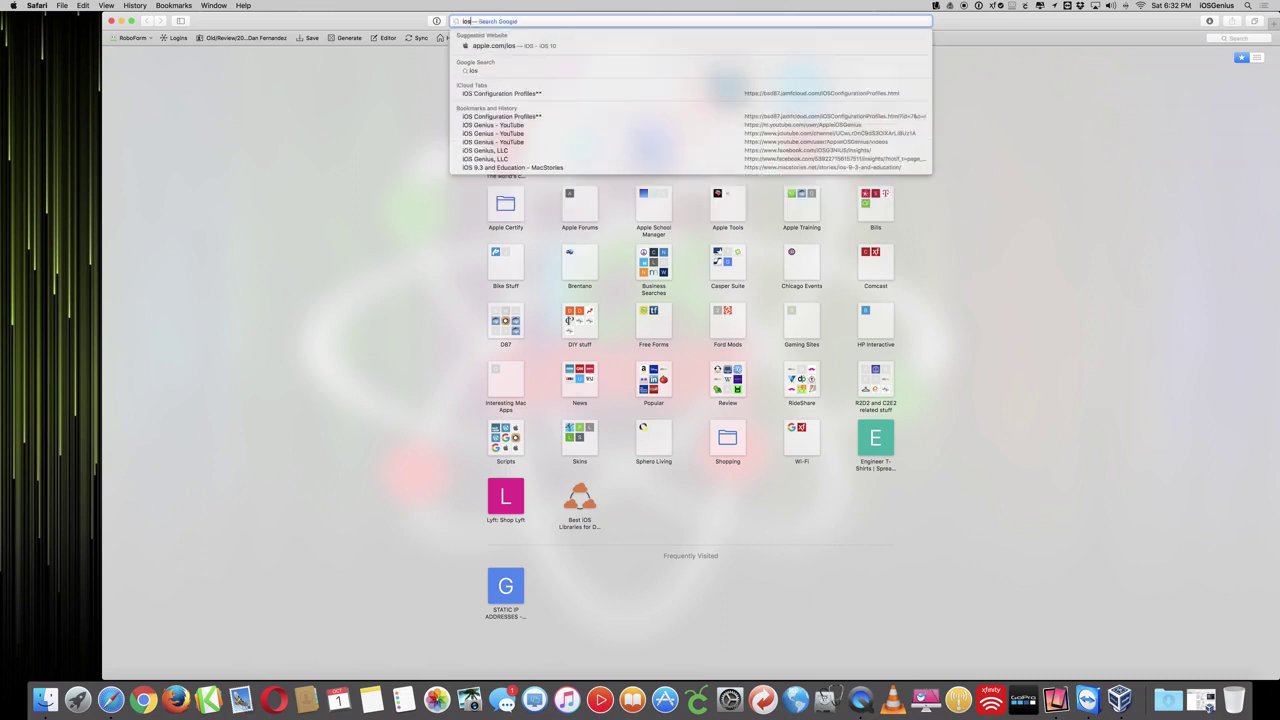
type("genius.com")
key("Return")
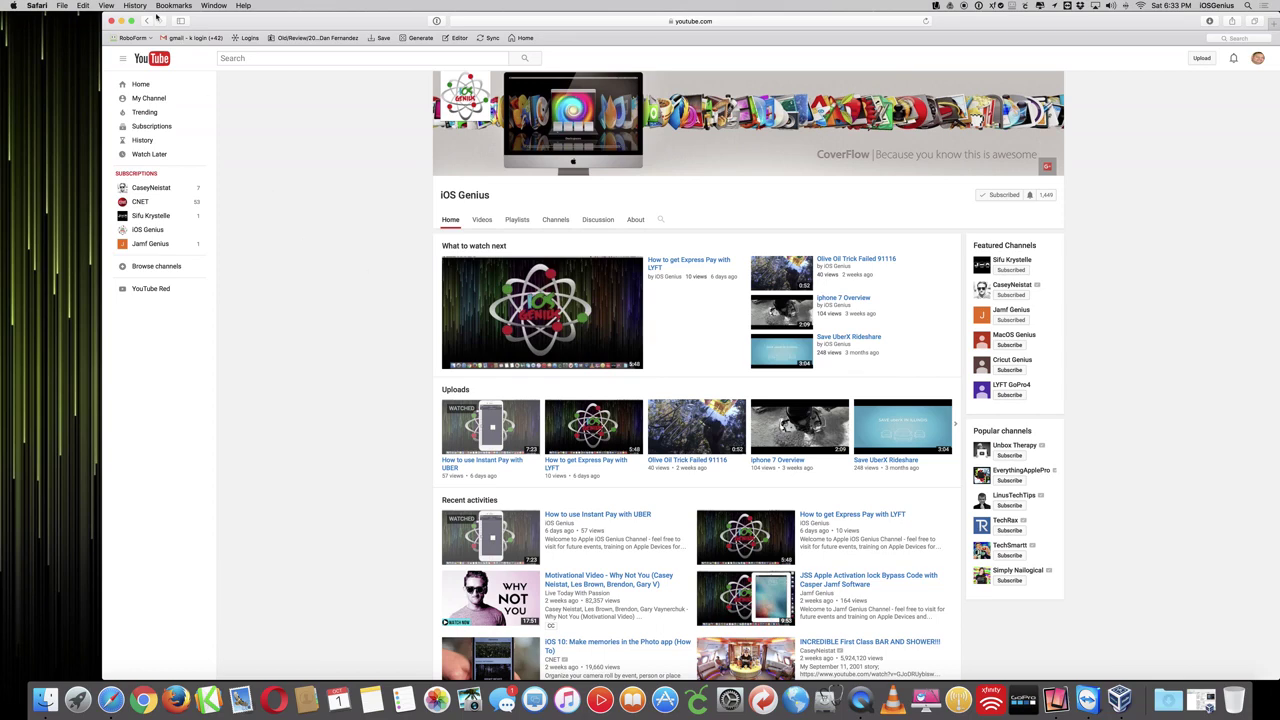
left_click(111, 20)
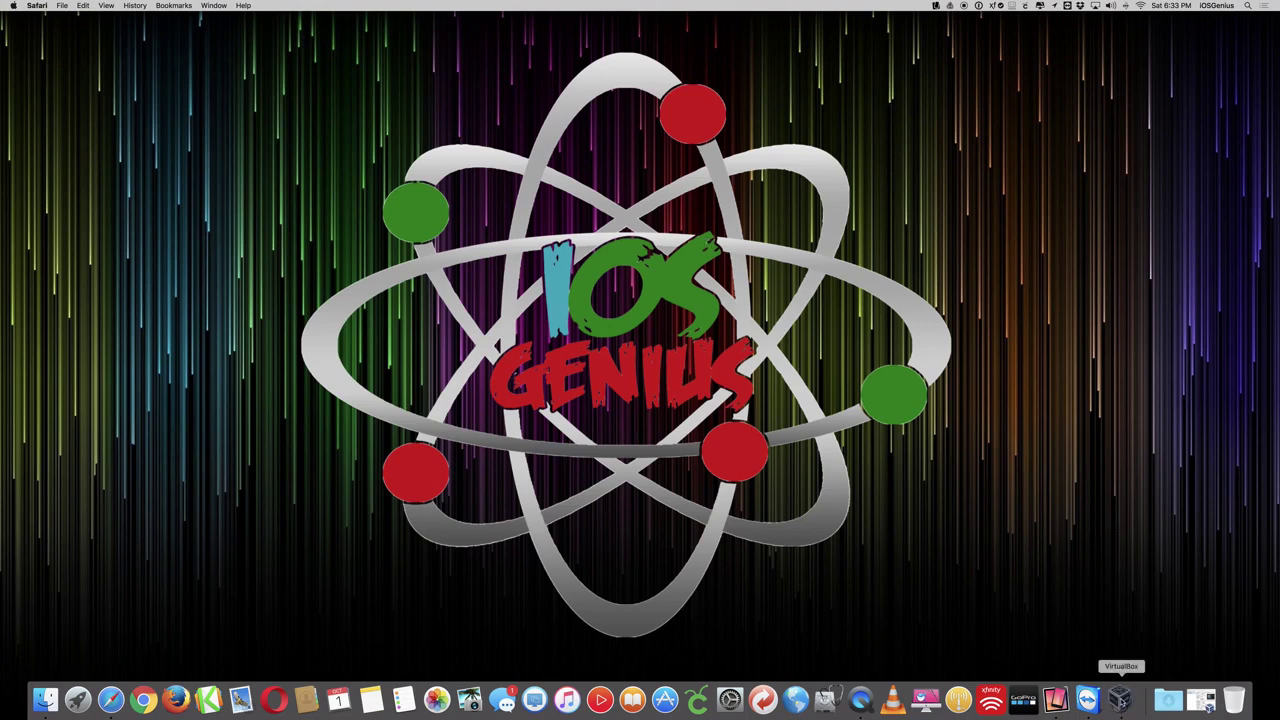
- Start the Windows 7 VM in VirtualBox, minimize the manager and move the VM window to the upper right
left_click(1120, 697)
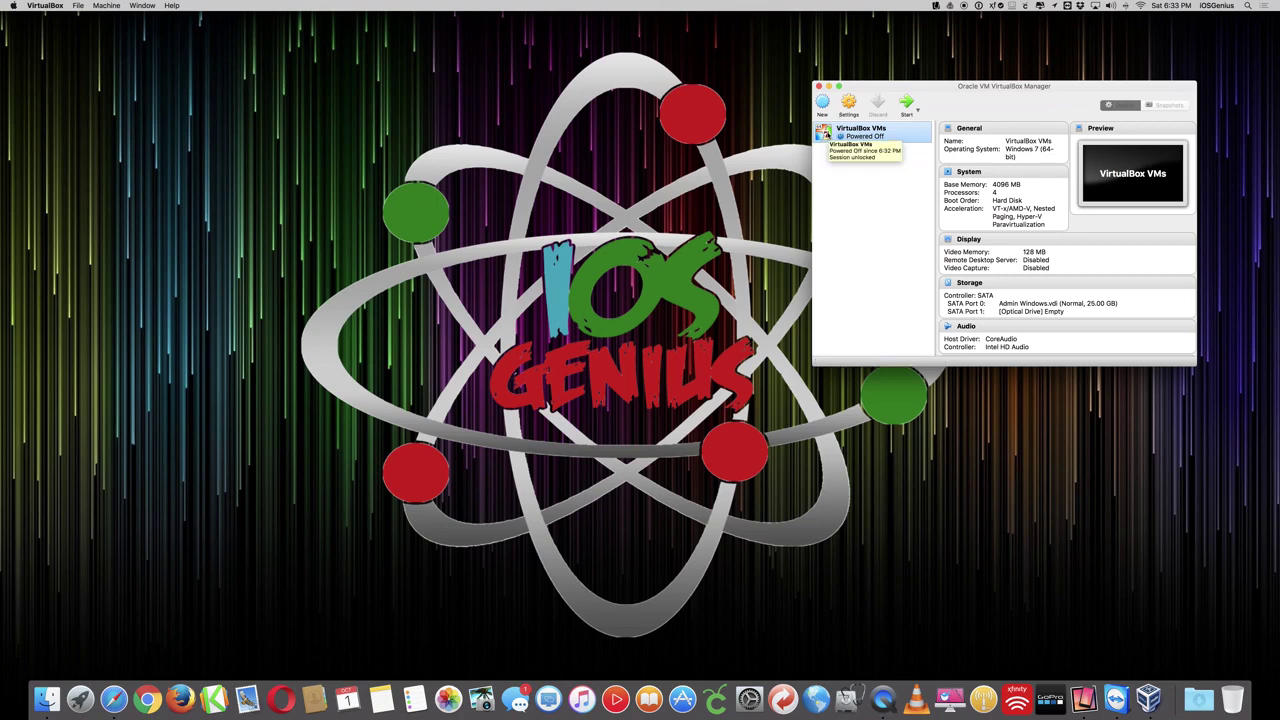
left_click(906, 103)
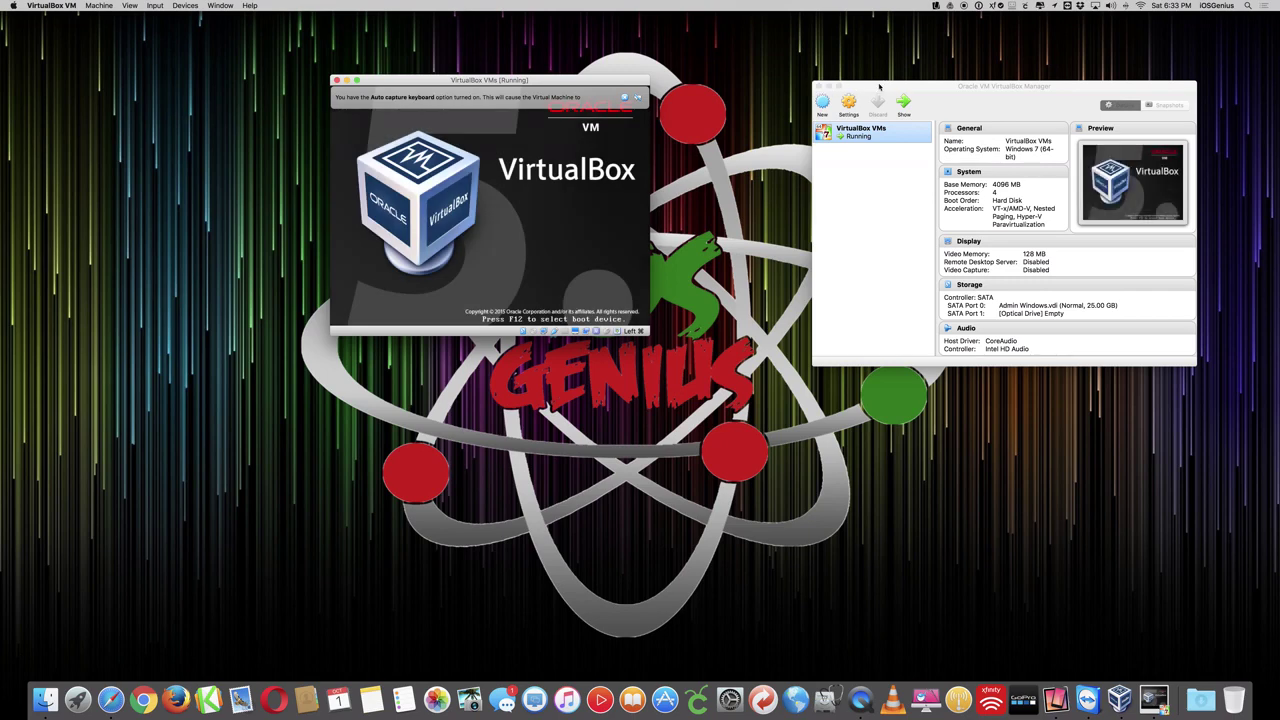
left_click_drag(879, 87, 841, 190)
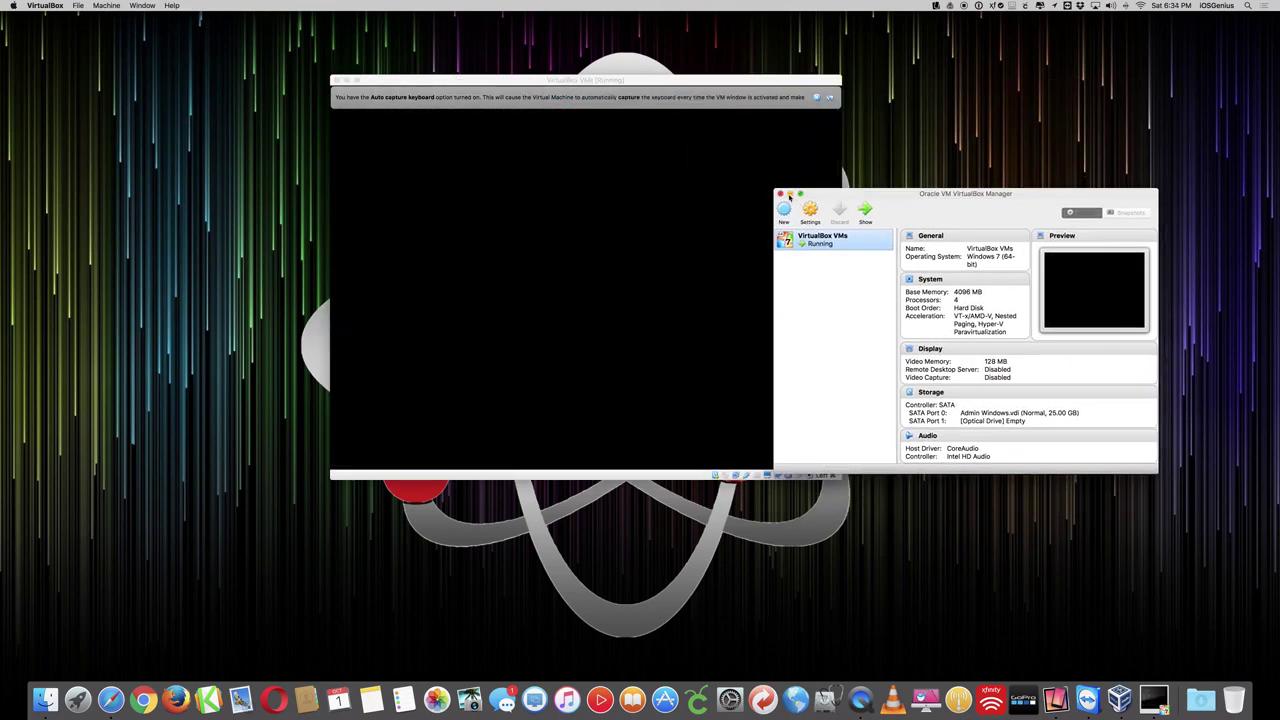
left_click(789, 193)
left_click_drag(695, 78, 754, 110)
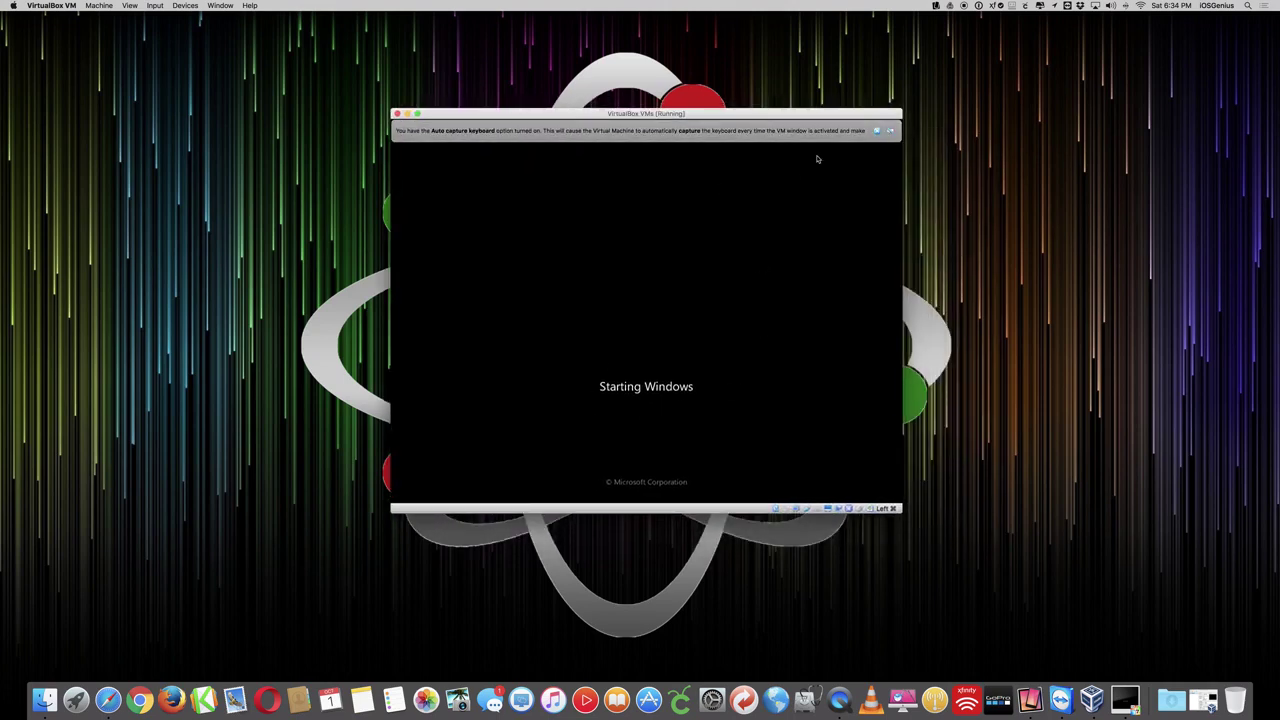
left_click(880, 131)
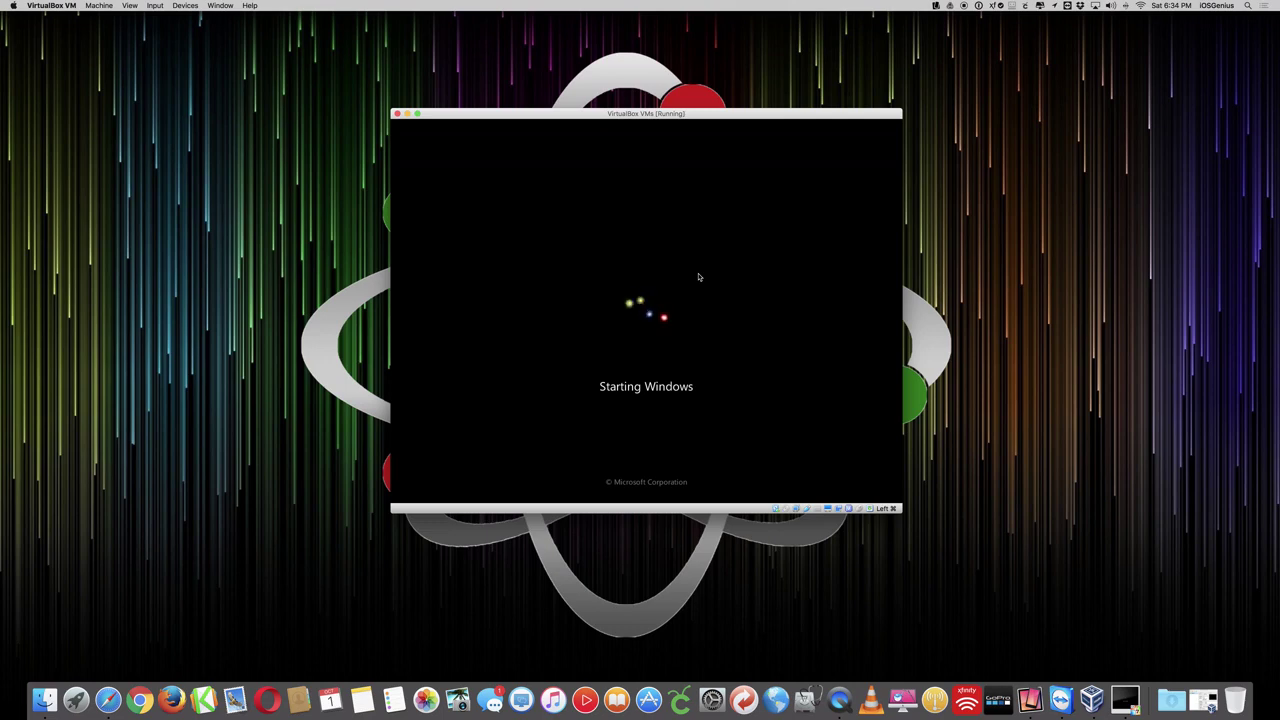
left_click_drag(632, 114, 1006, 20)
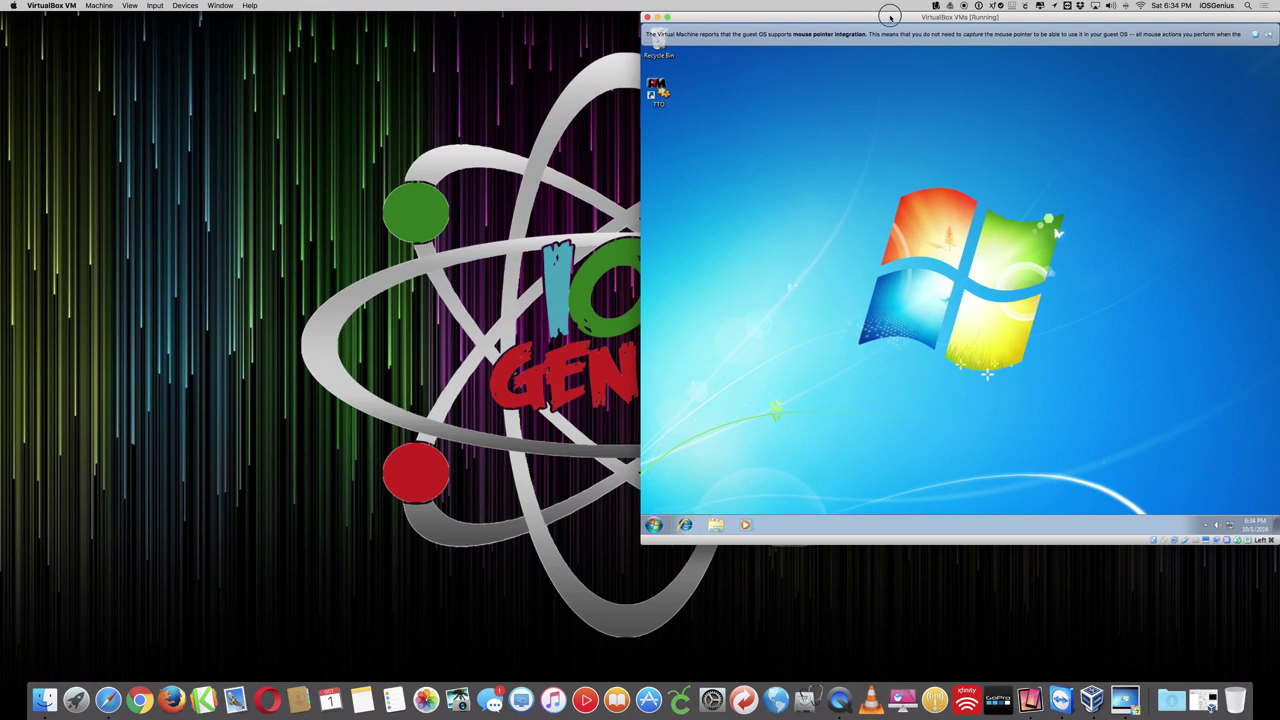
- Delete iCloudSetup from the Windows 7 Downloads folder, confirm, and close the Explorer window
left_click_drag(890, 17, 566, 58)
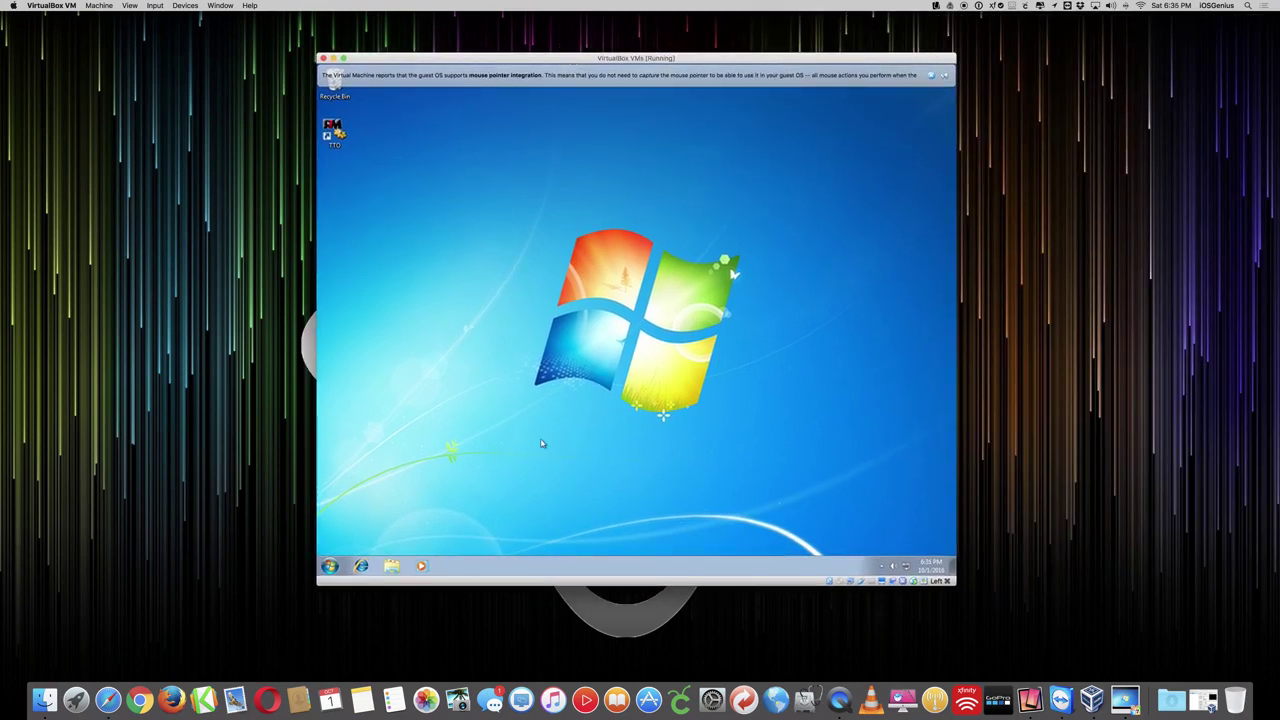
left_click(391, 566)
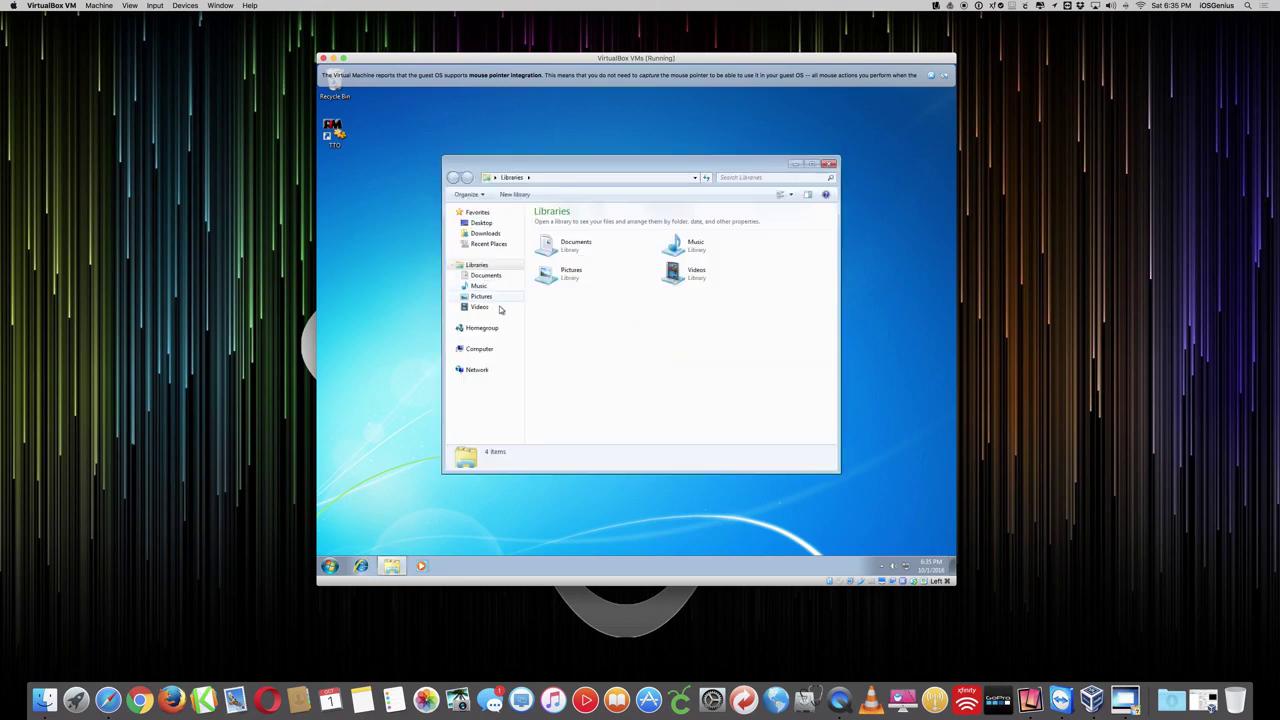
left_click(486, 234)
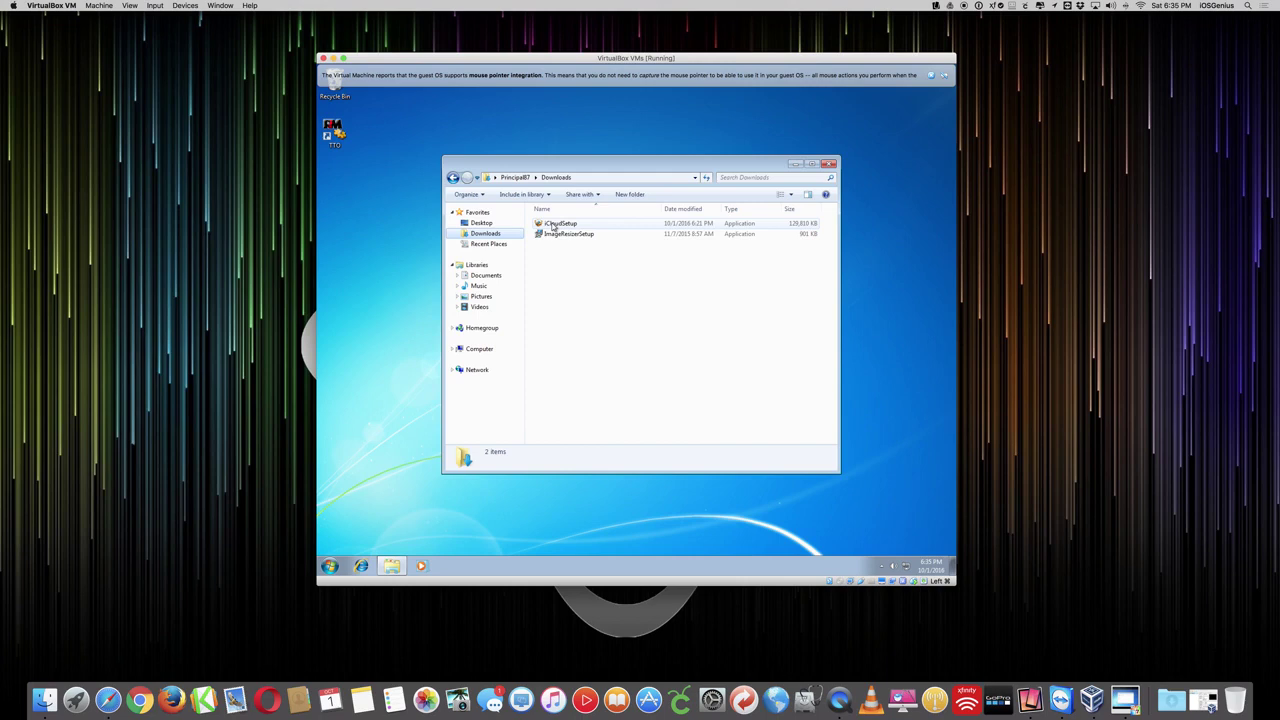
left_click(557, 223)
right_click(553, 224)
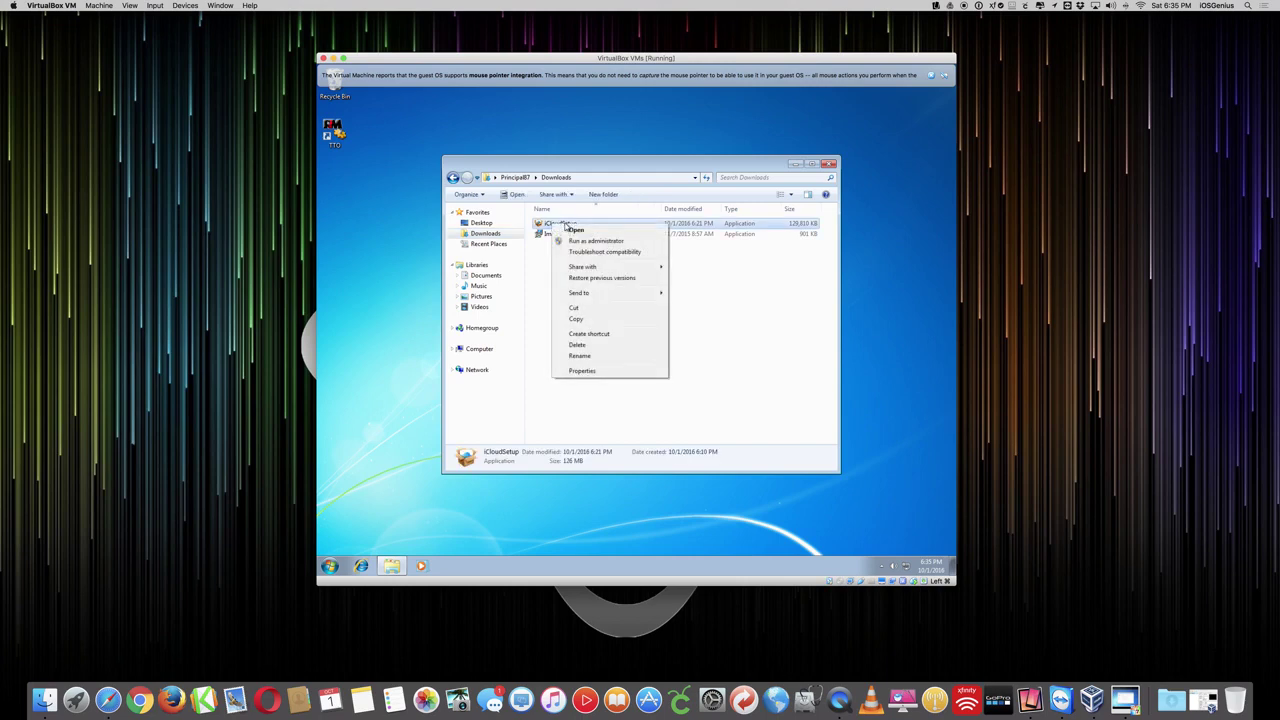
left_click(578, 344)
left_click(677, 355)
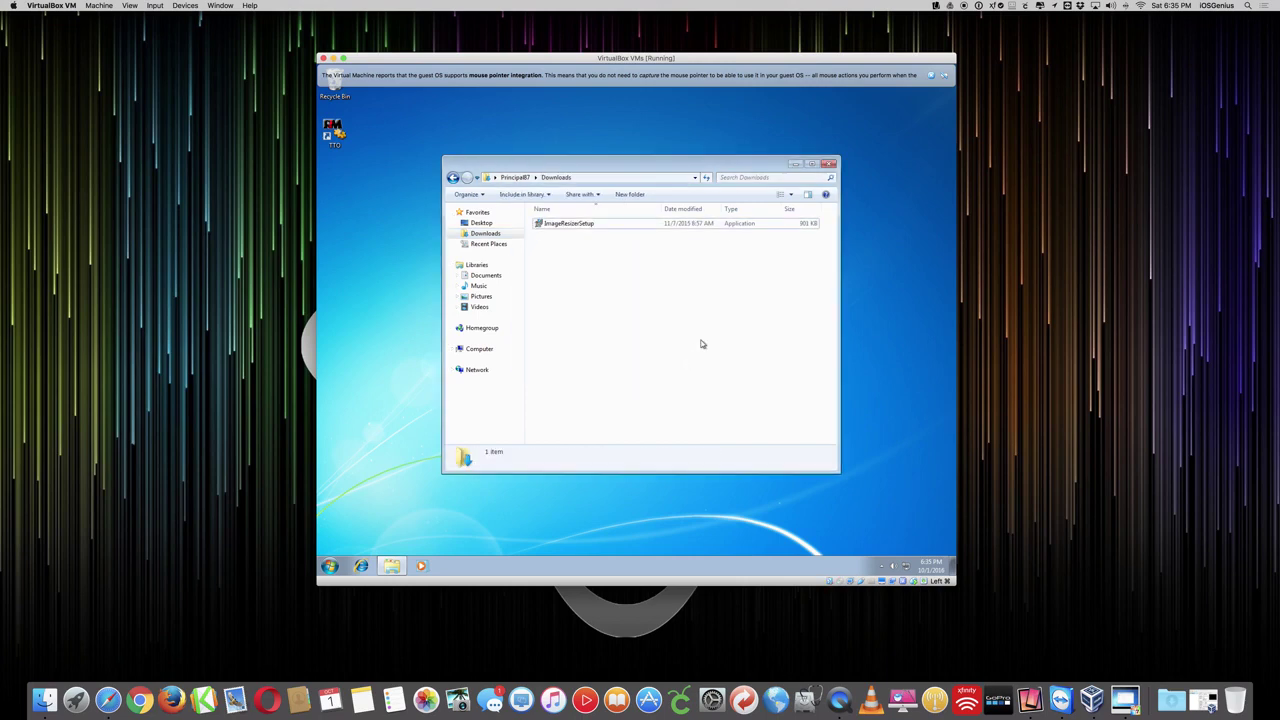
left_click(829, 165)
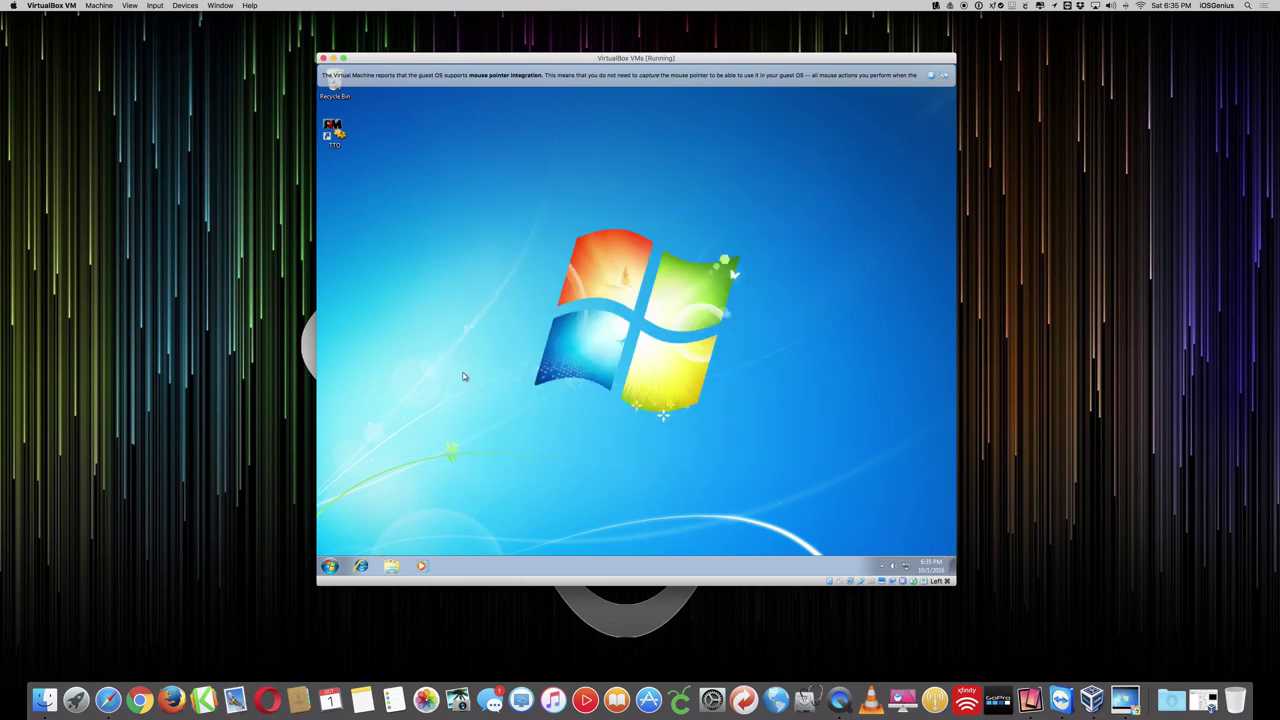
- Open Internet Explorer, go to google.com and search for 'icloud windows install'
left_click(362, 568)
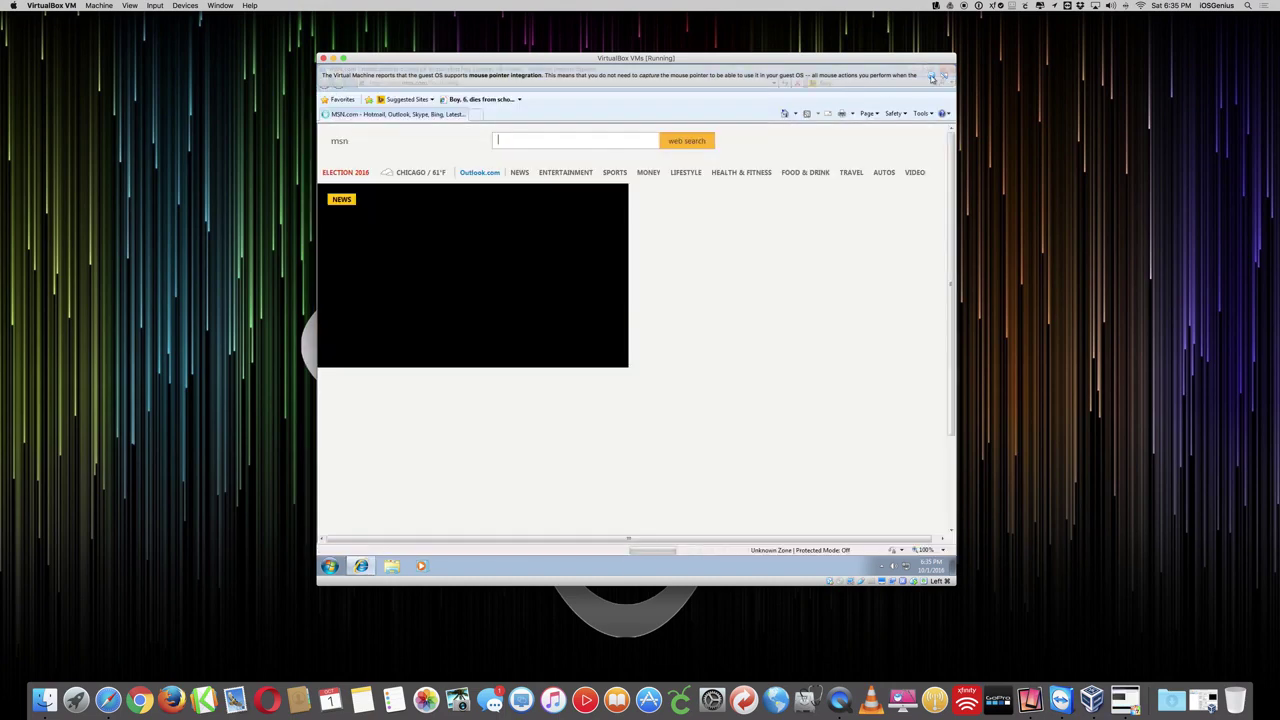
left_click(640, 83)
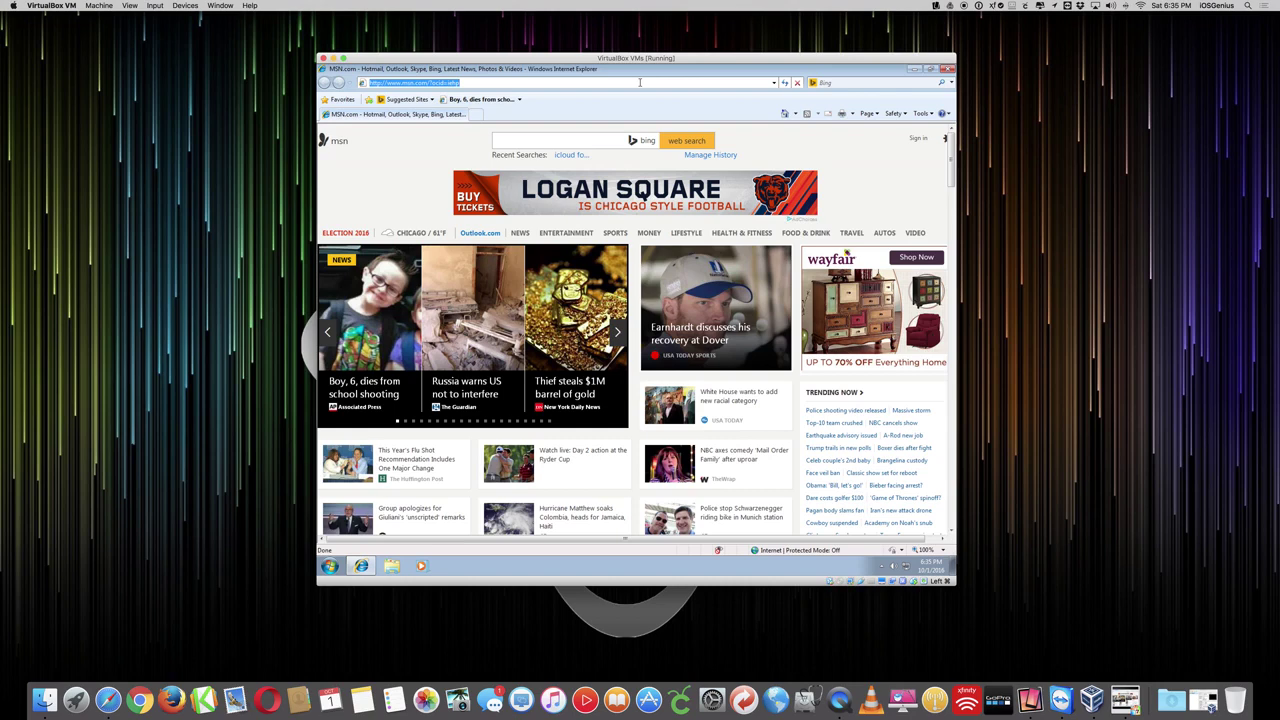
type("google.com")
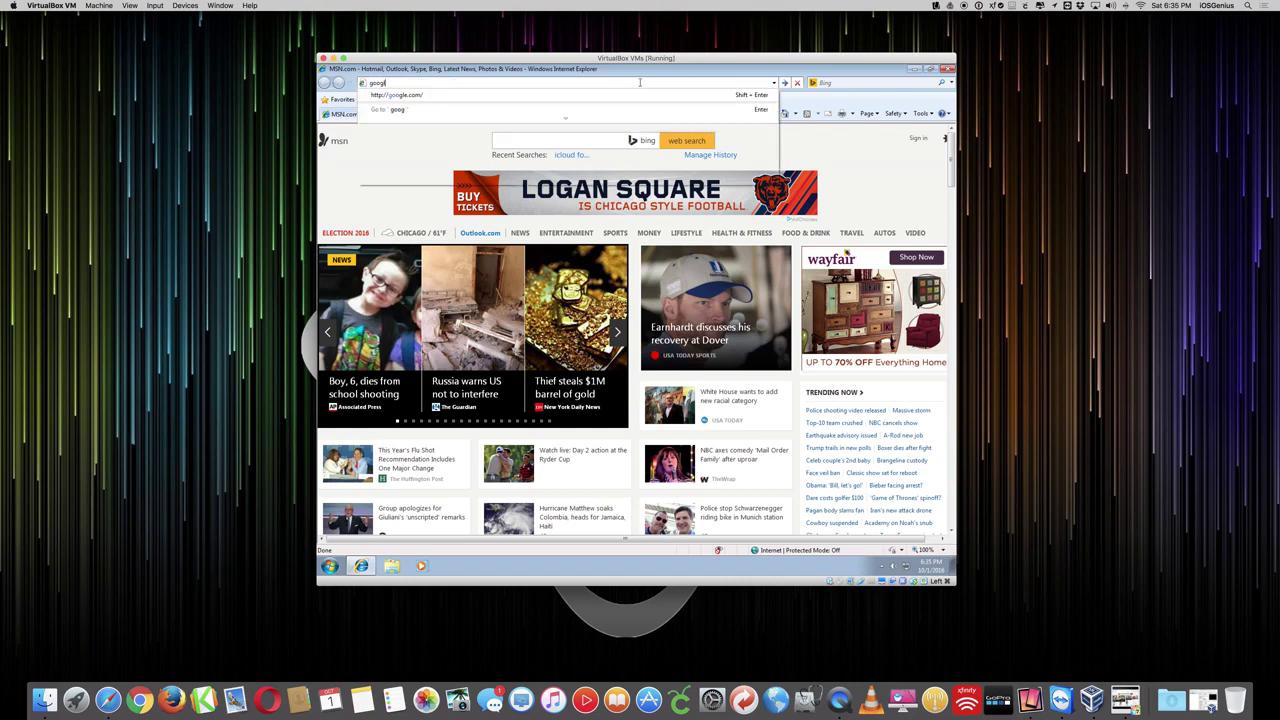
key("Return")
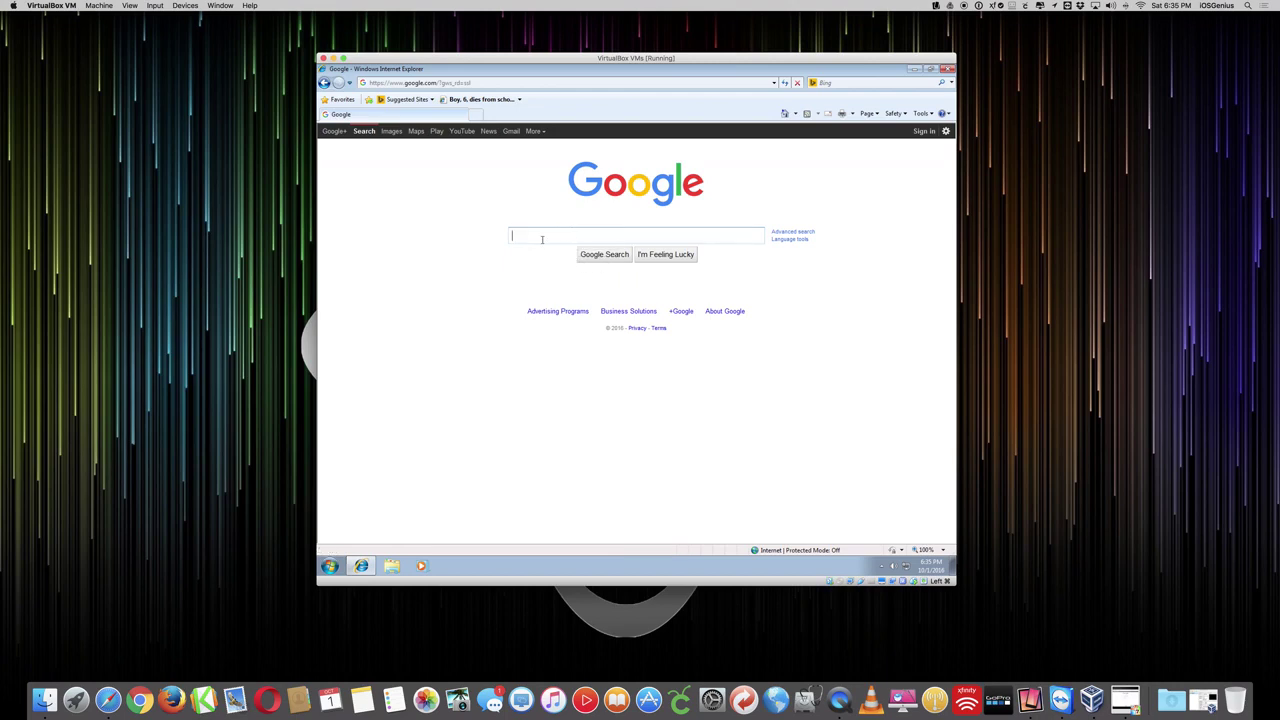
type("iclo")
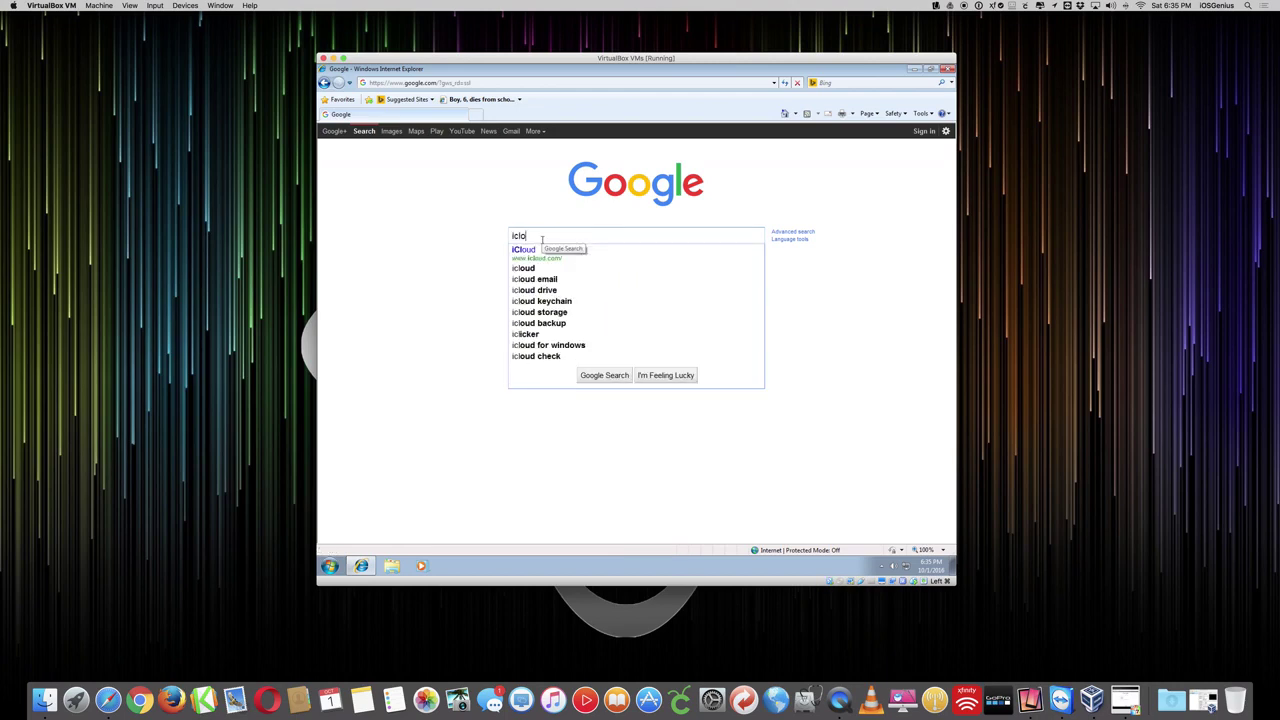
type("ud windows ")
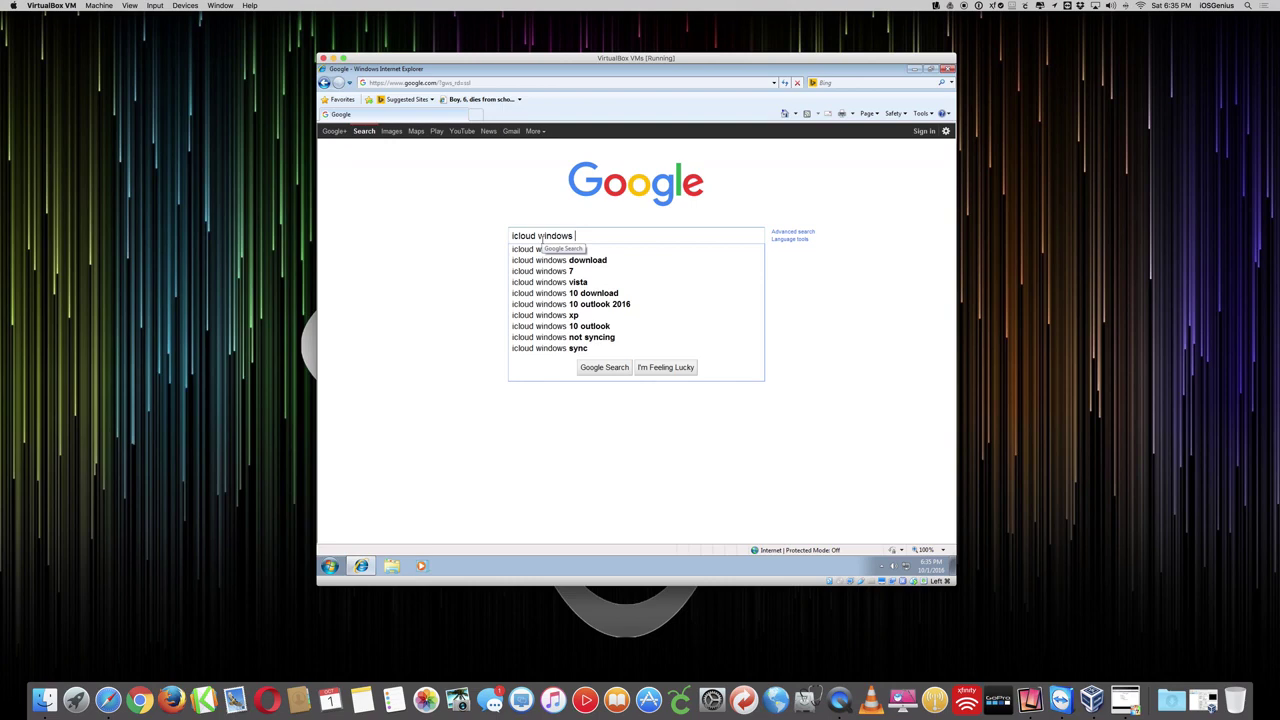
type("install")
key("Return")
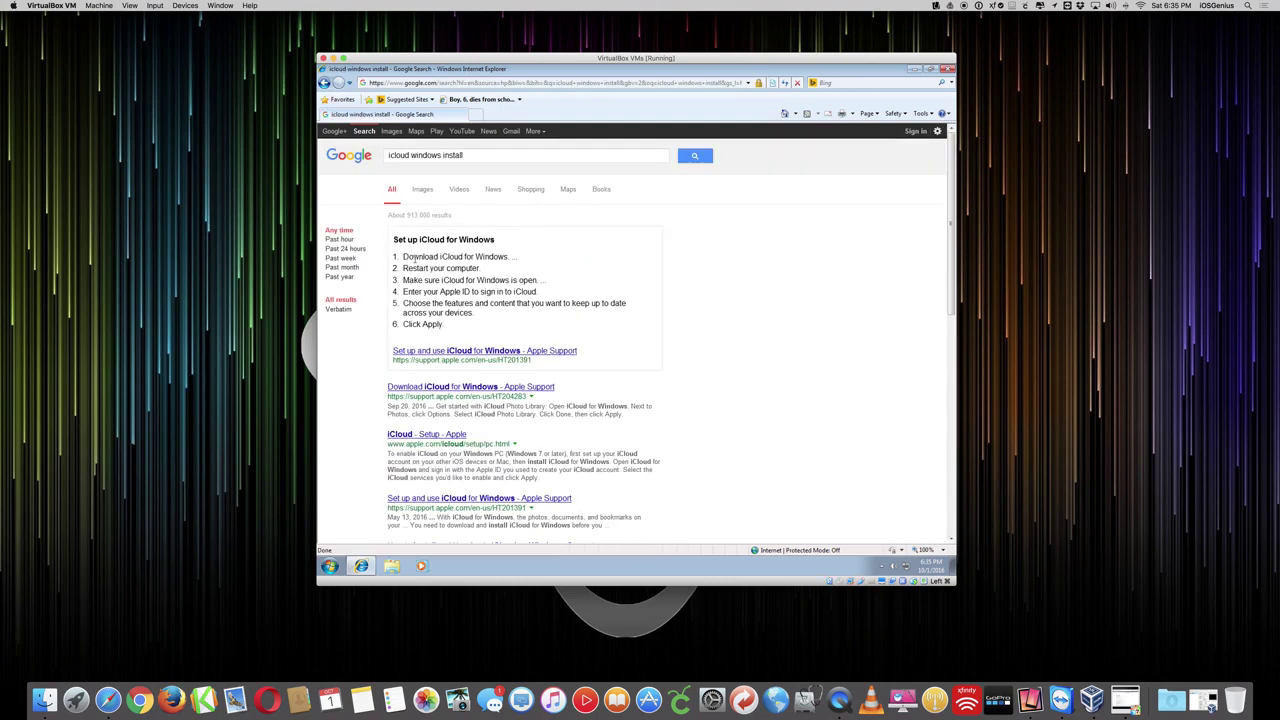
- Open Apple's 'iCloud - Setup - Apple' page from the Google results
left_click_drag(405, 258, 468, 326)
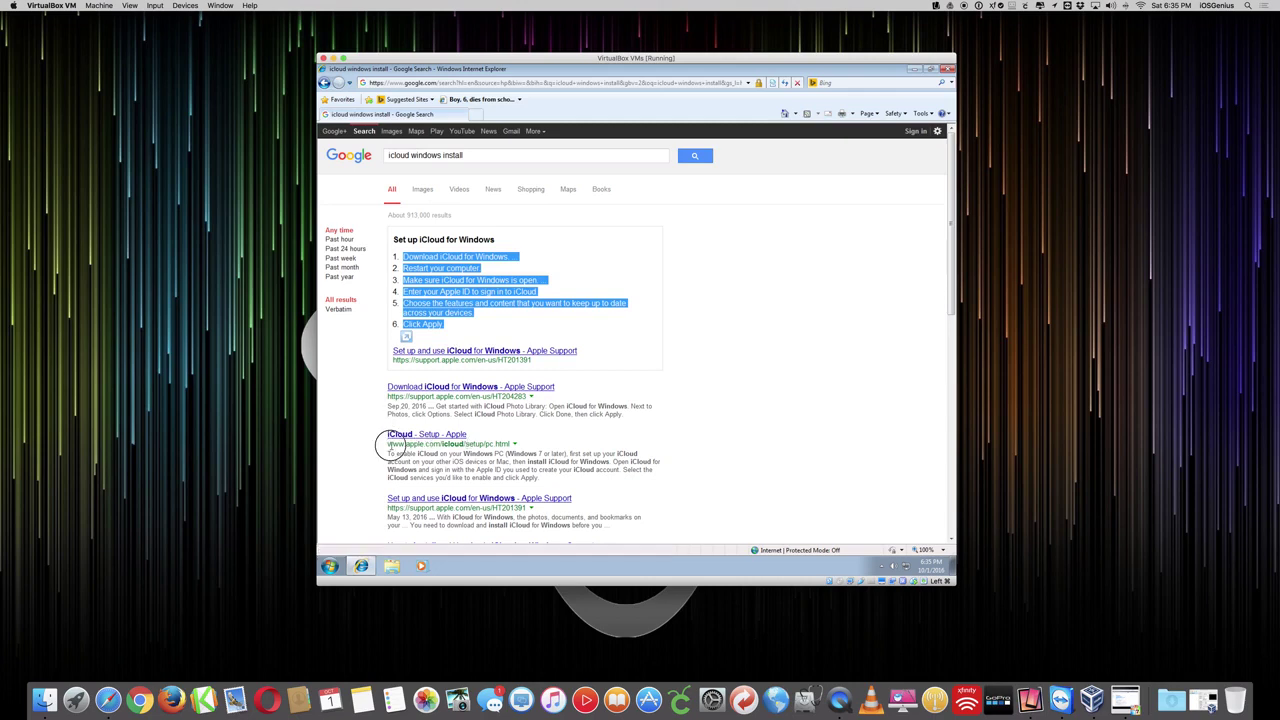
left_click_drag(388, 443, 470, 442)
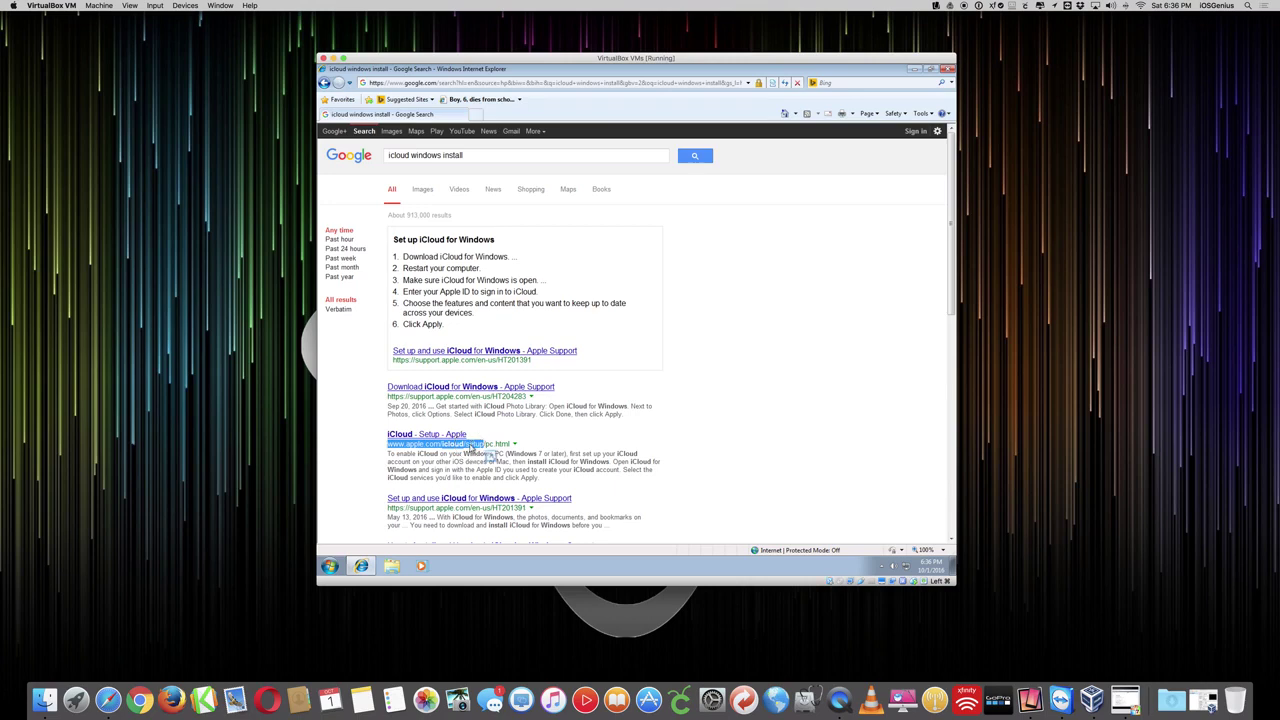
left_click(434, 436)
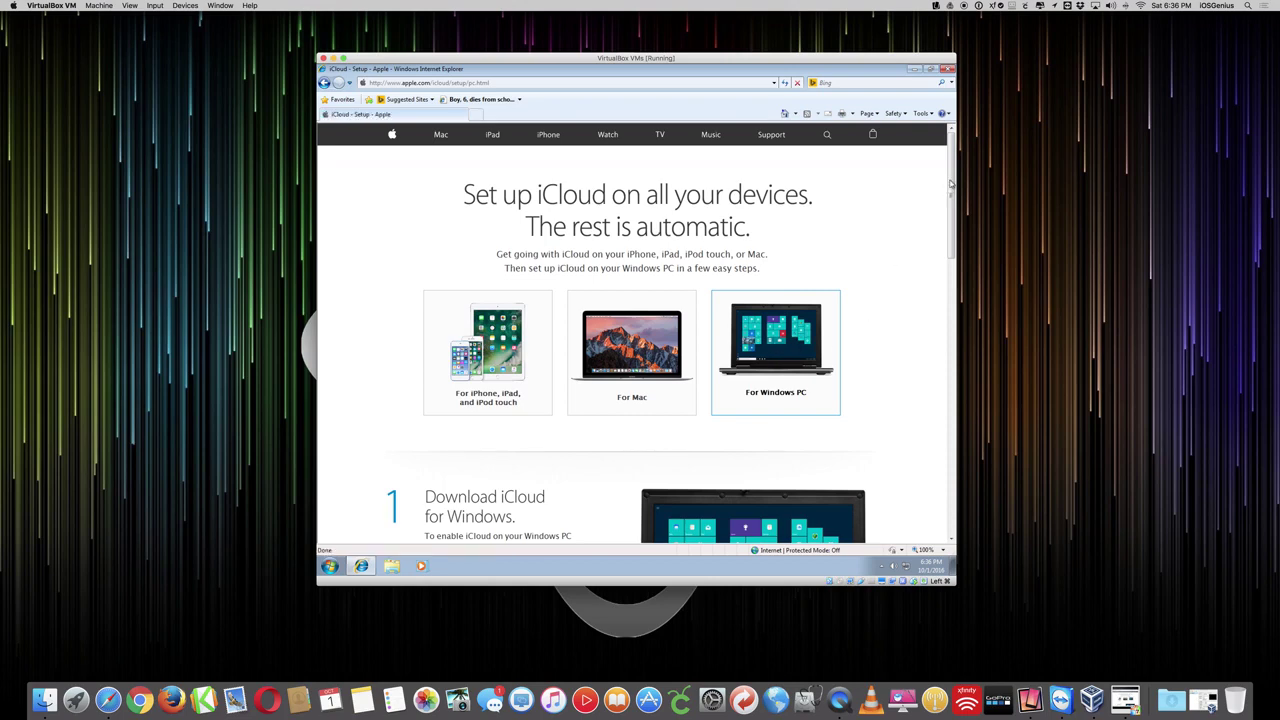
- Follow the 'Download now' link under Download iCloud for Windows to its support page
left_click_drag(950, 183, 949, 250)
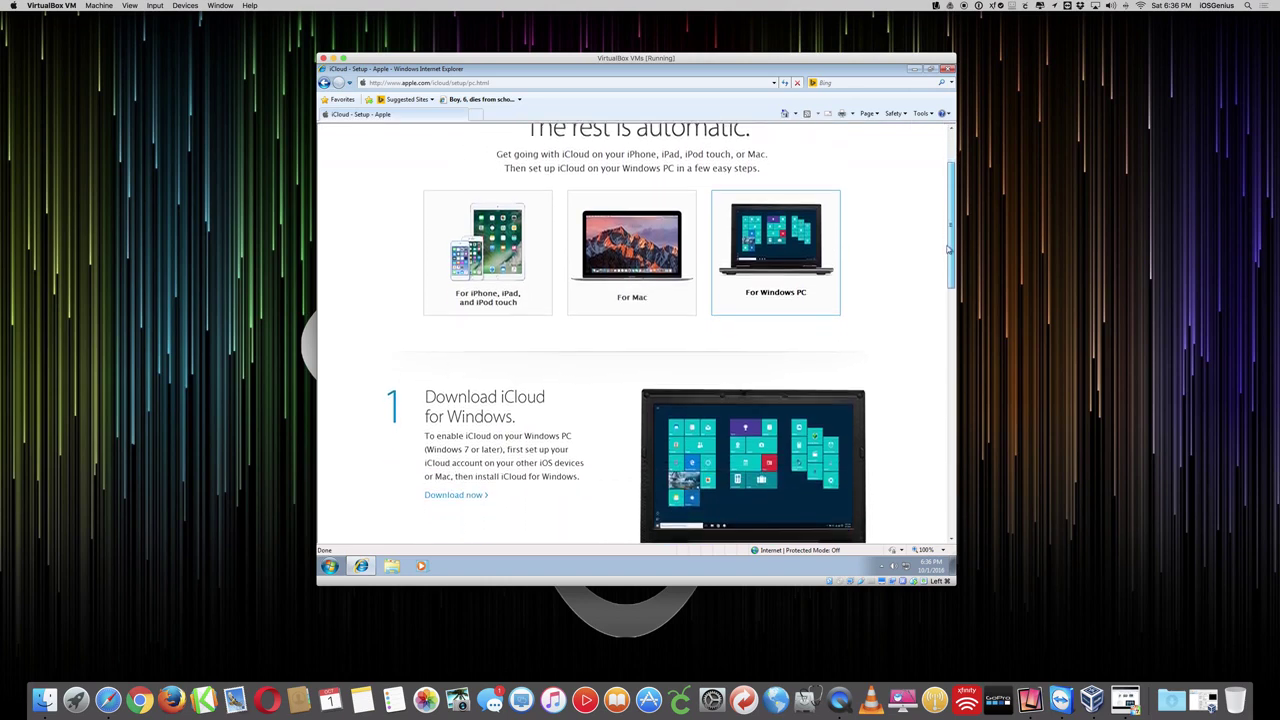
scroll(654, 301, "down", 3)
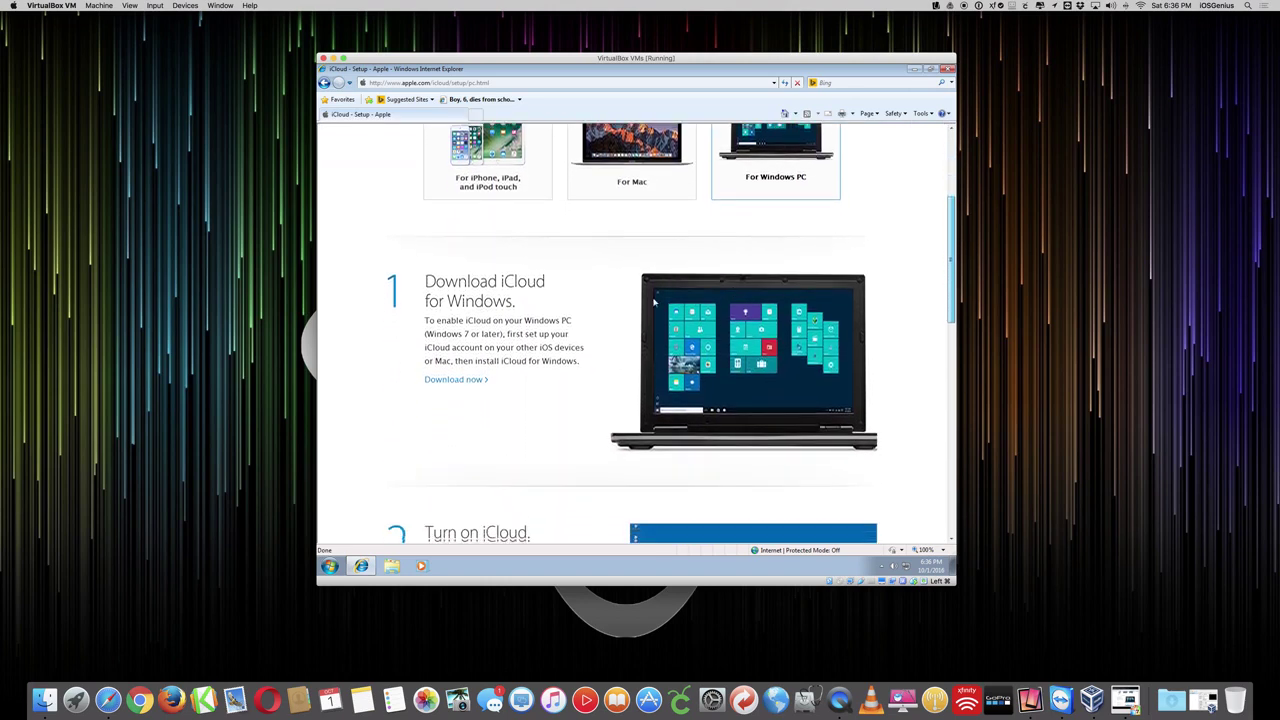
scroll(654, 301, "down", 4)
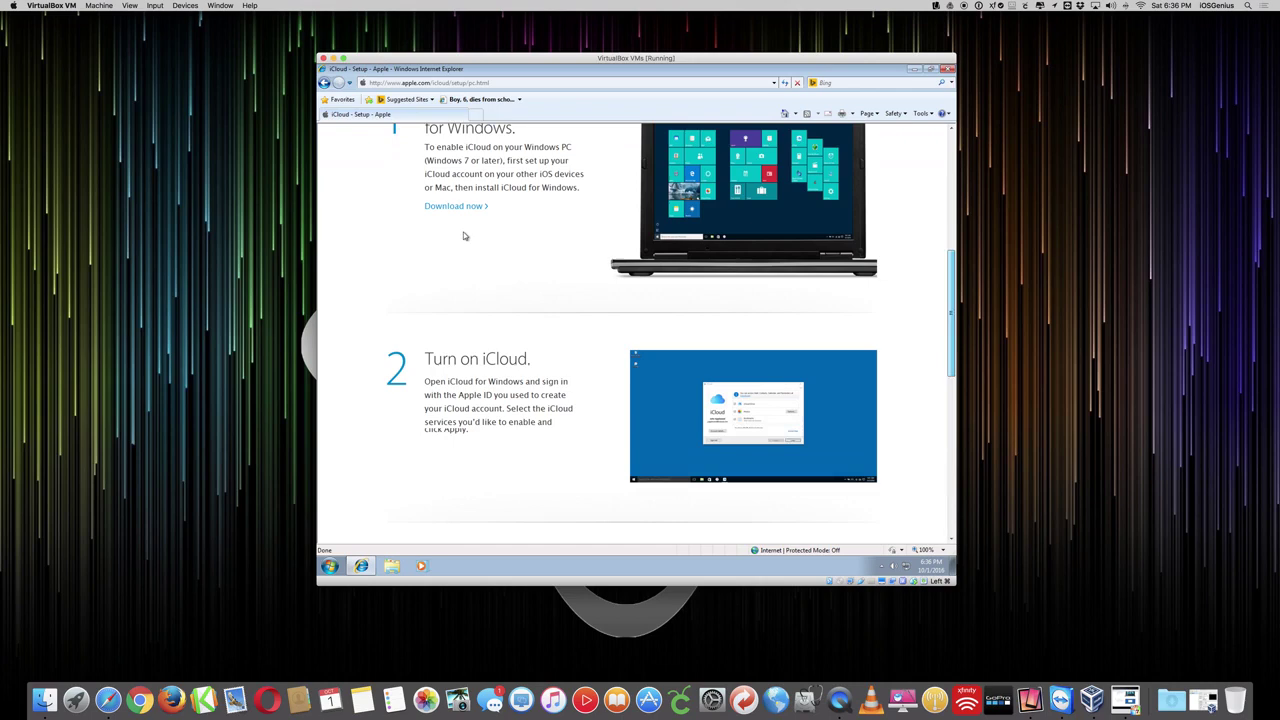
scroll(463, 236, "down", 1)
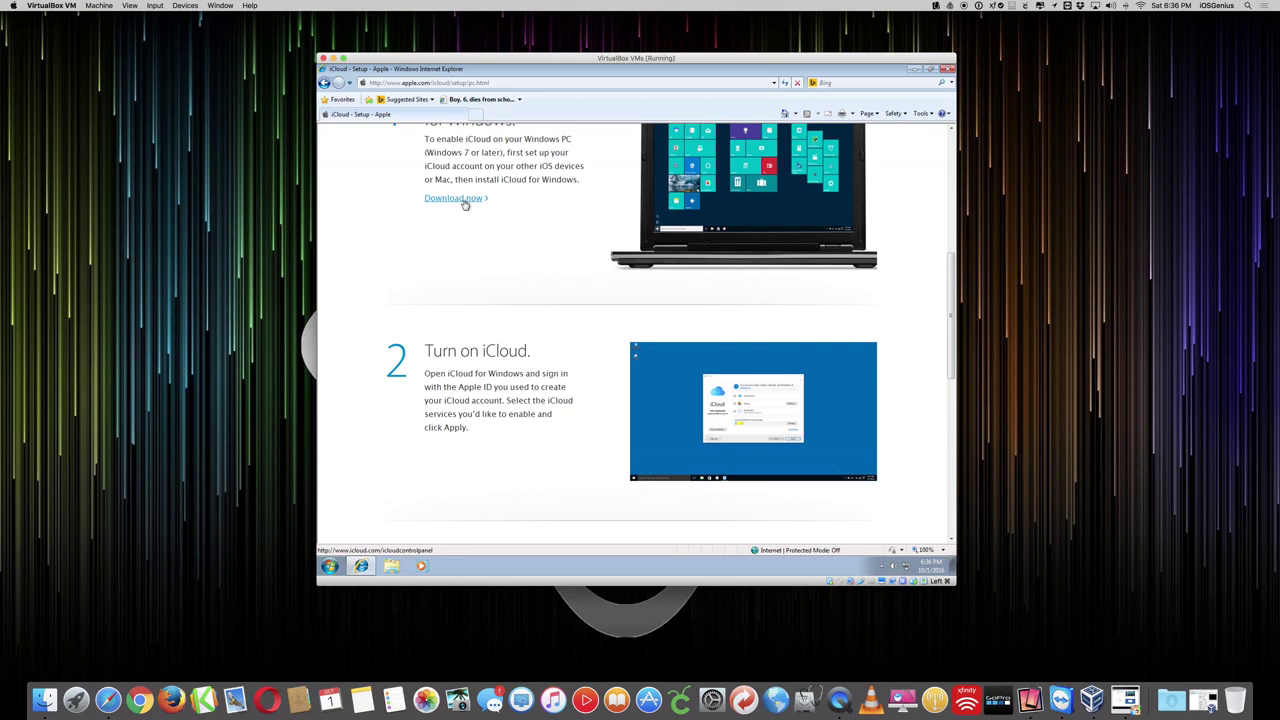
left_click(460, 201)
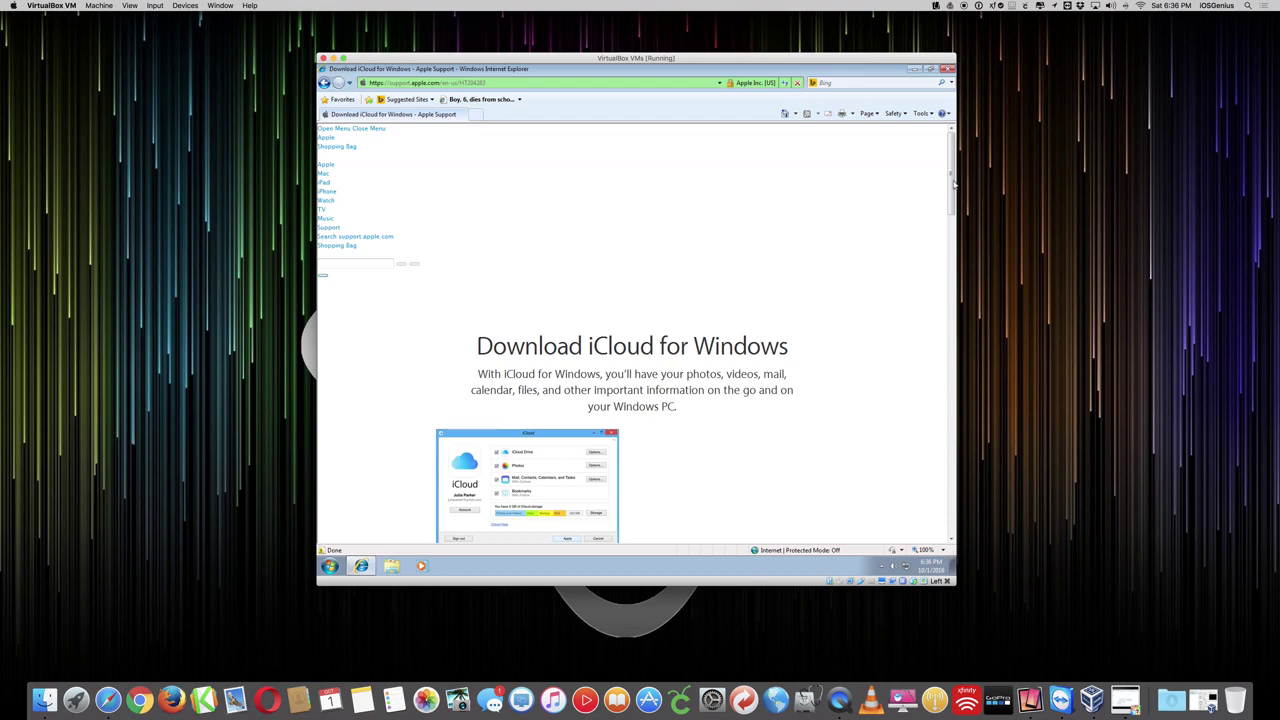
- Download the iCloud for Windows installer and choose Save in the File Download warning
left_click_drag(953, 183, 953, 237)
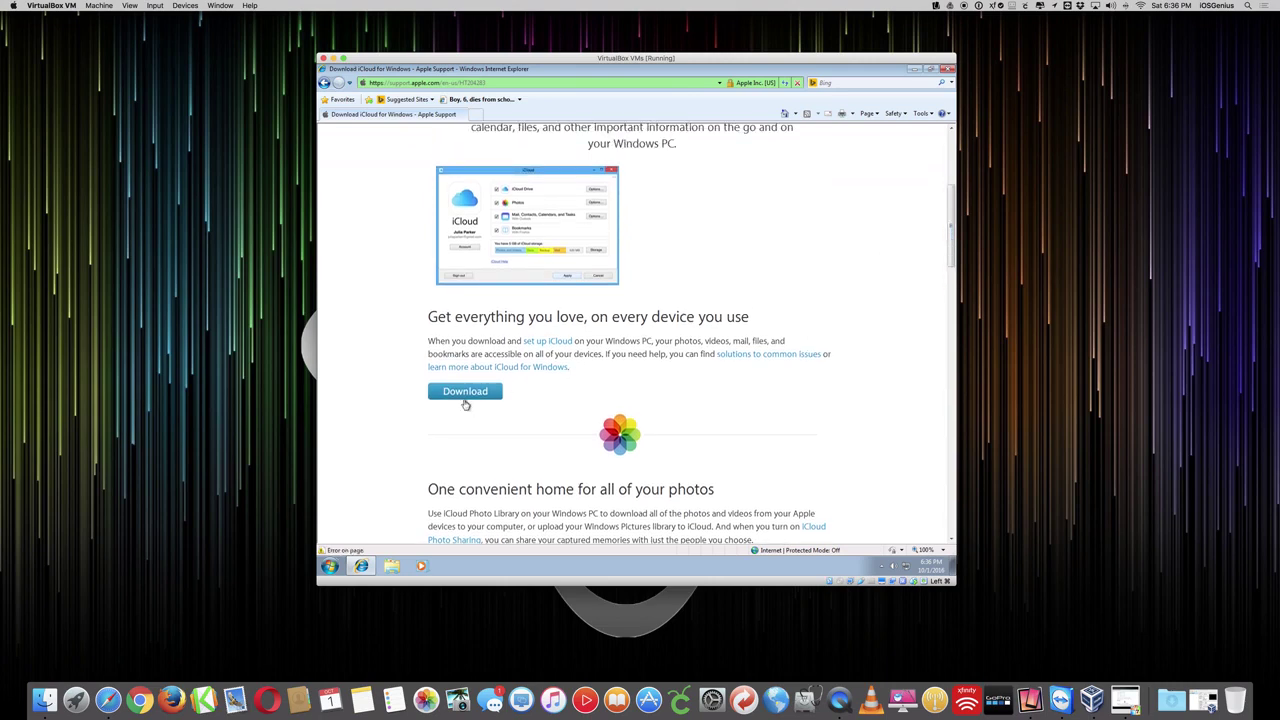
left_click(466, 396)
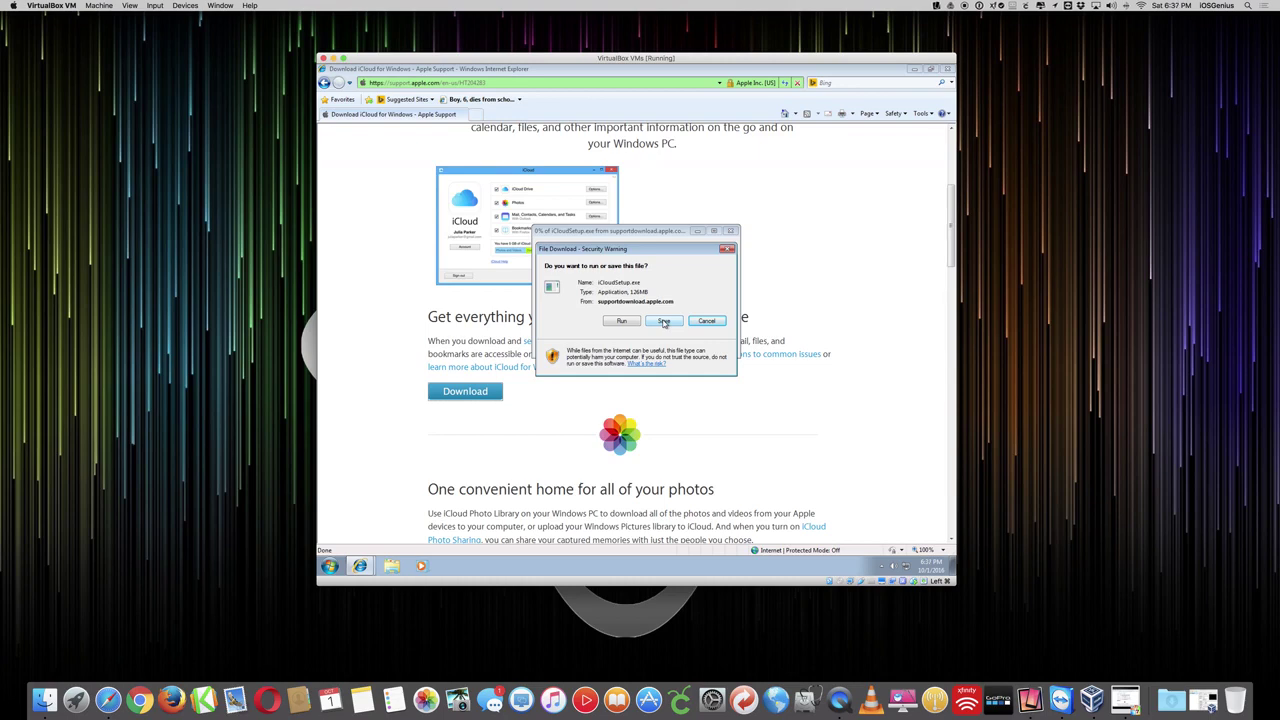
left_click(663, 321)
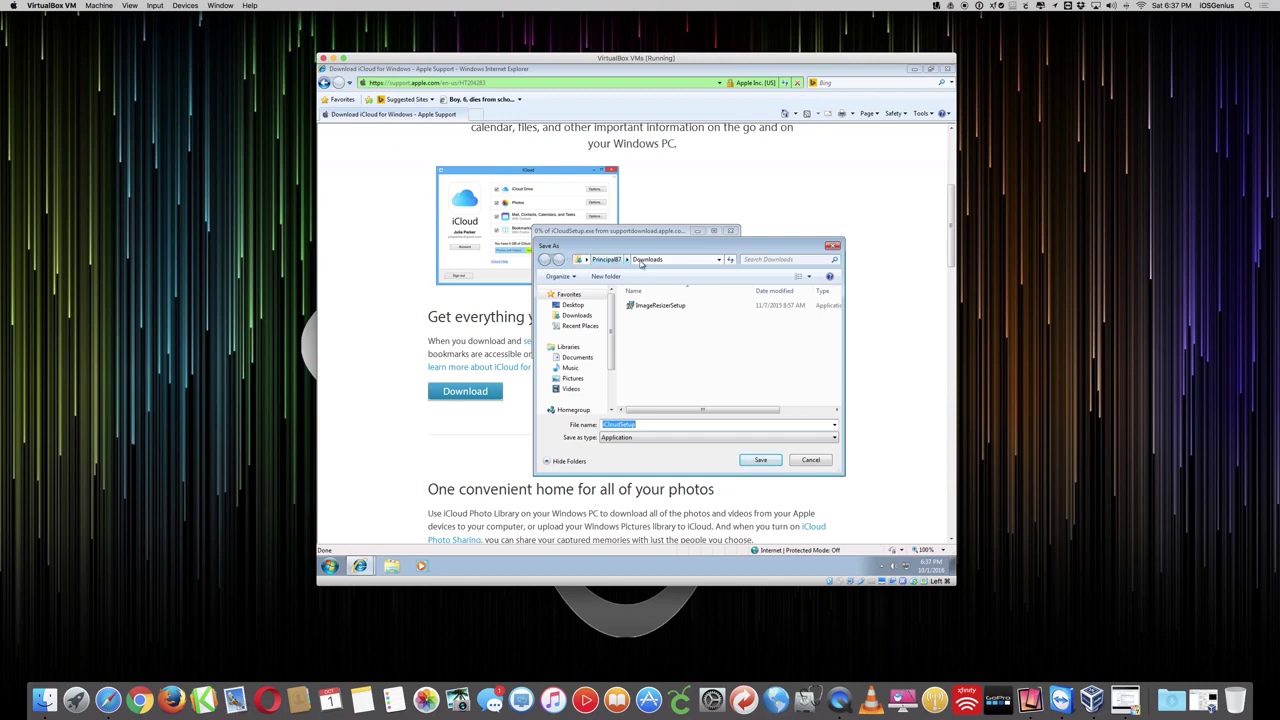
- Save iCloudSetup.exe to Downloads and move the VM window to the right
left_click(762, 460)
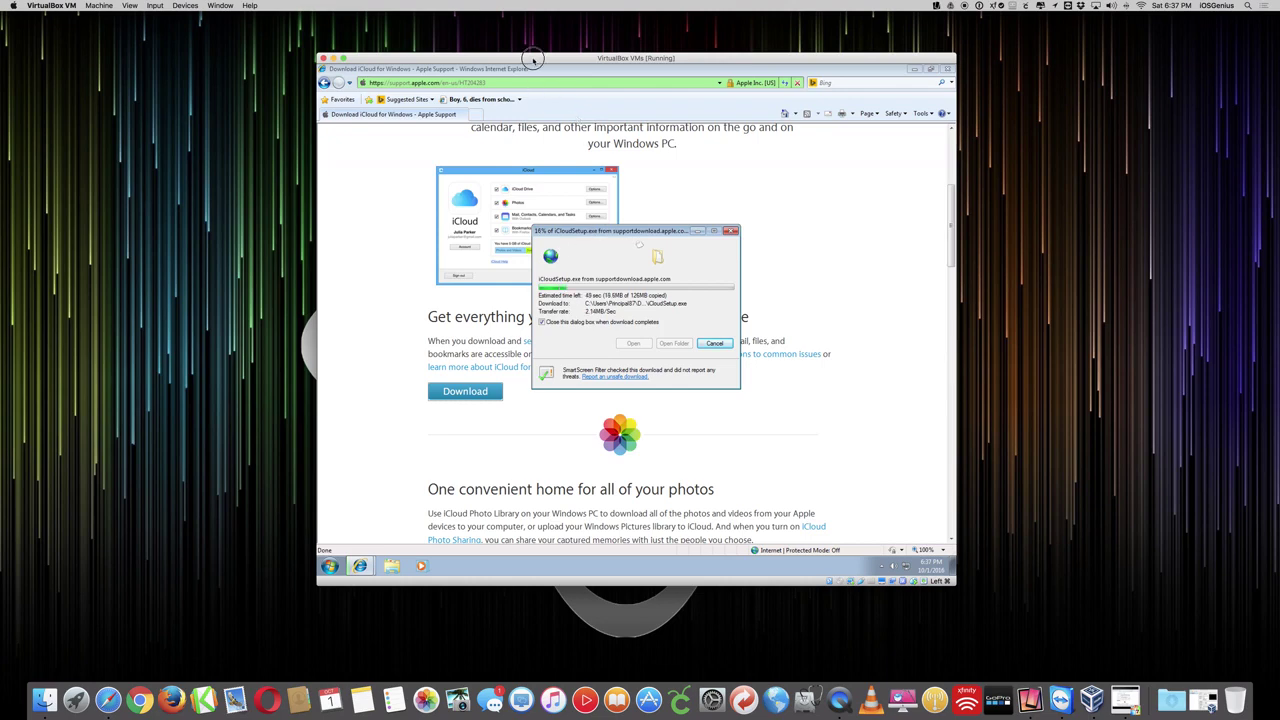
left_click_drag(535, 58, 857, 18)
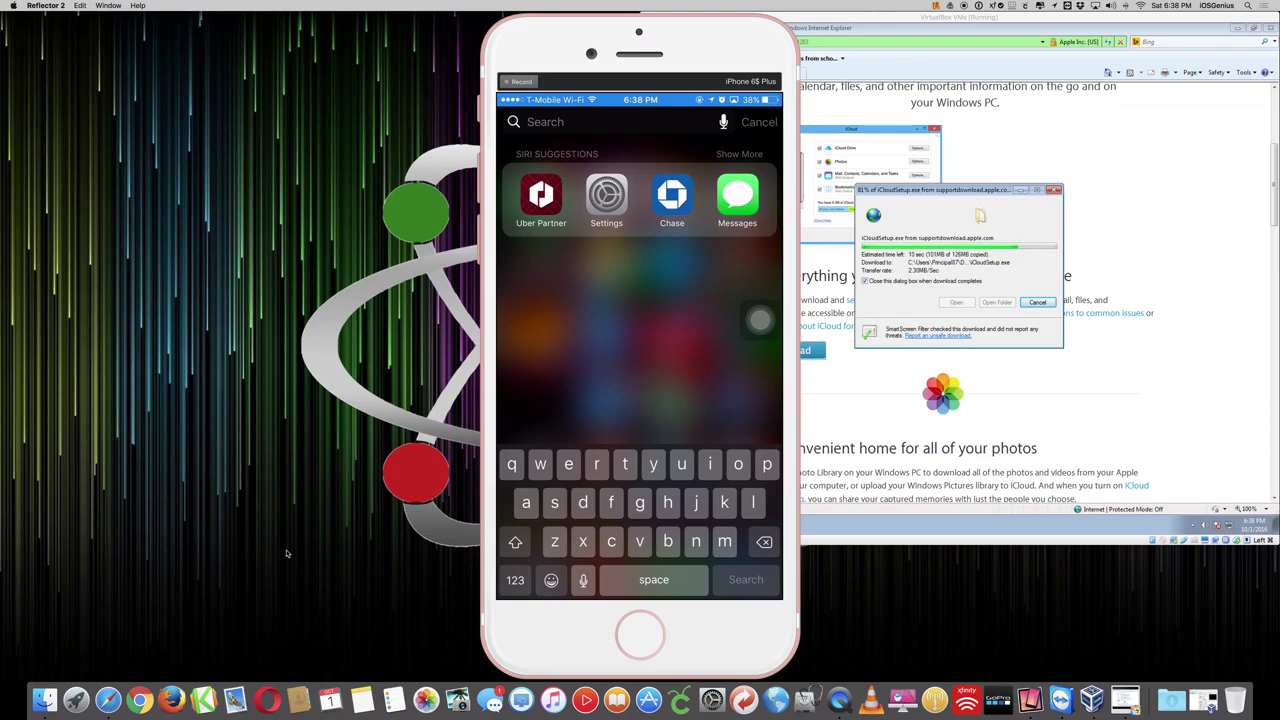
- Search the mirrored iPhone for 'setting'
type("s")
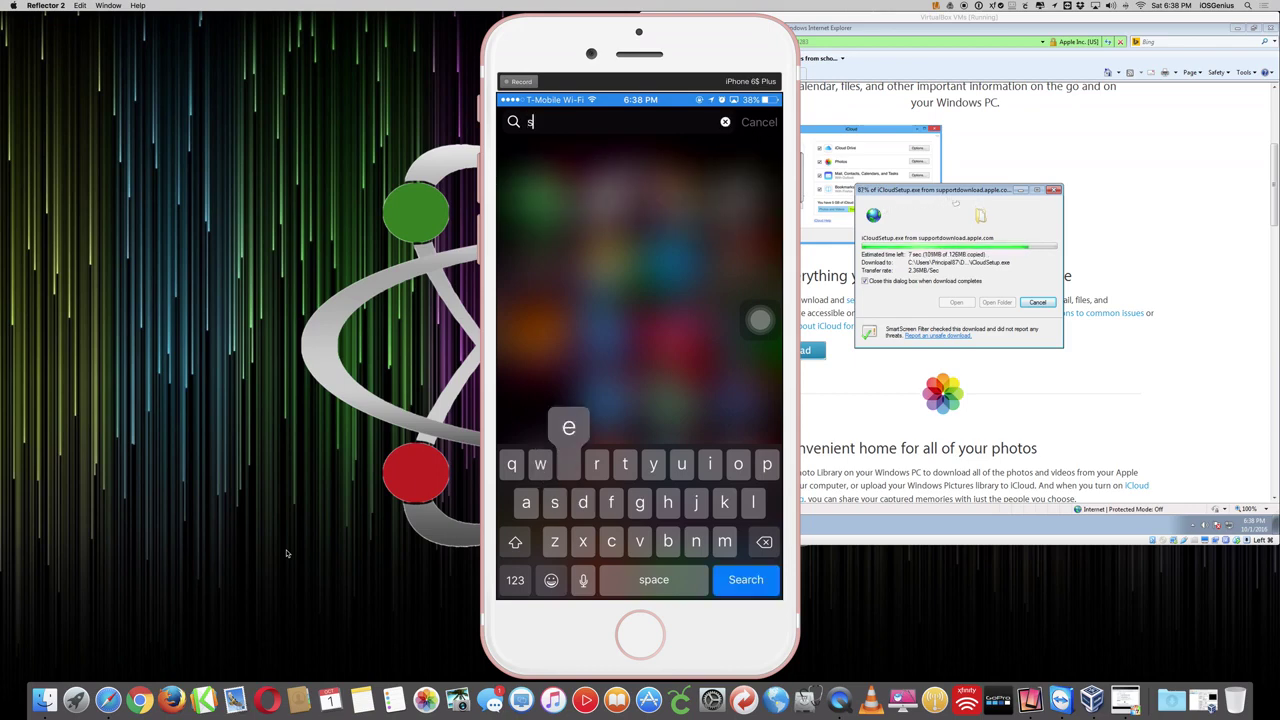
type("etting")
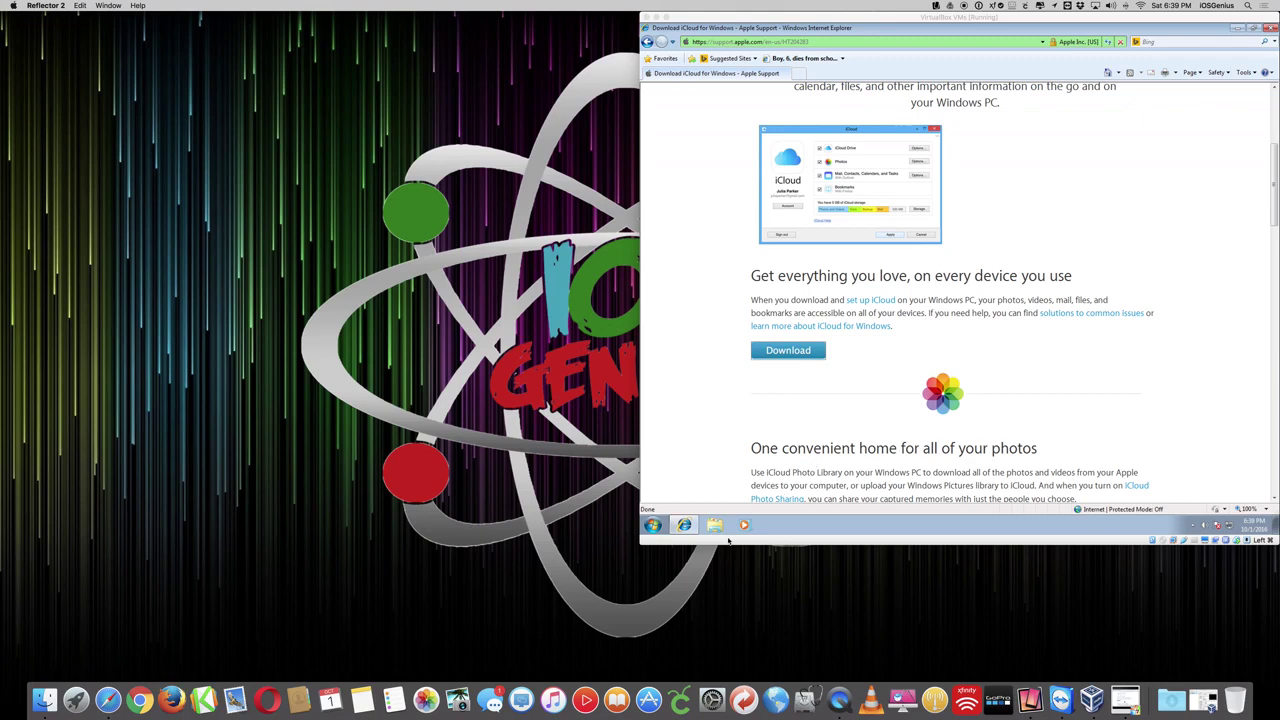
- Minimize Internet Explorer, open Downloads in Explorer and launch the iCloudSetup installer
left_click(1237, 28)
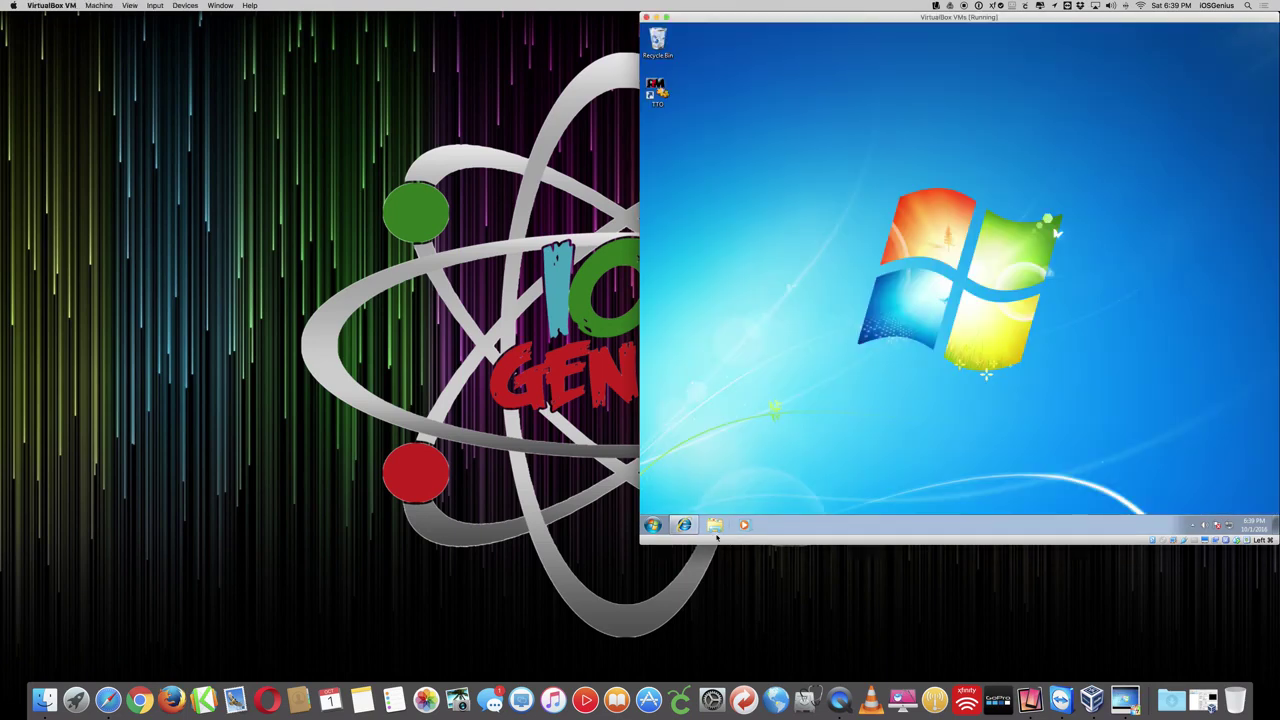
left_click(714, 525)
left_click_drag(980, 17, 660, 102)
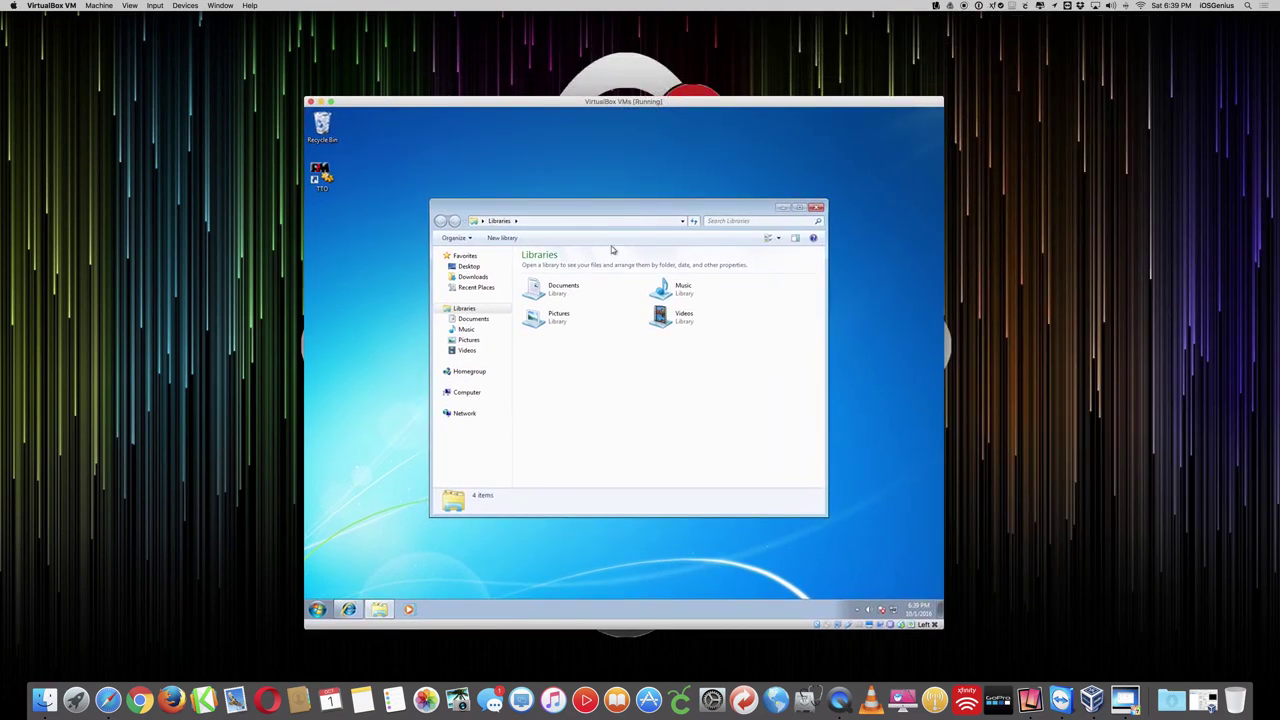
left_click(472, 277)
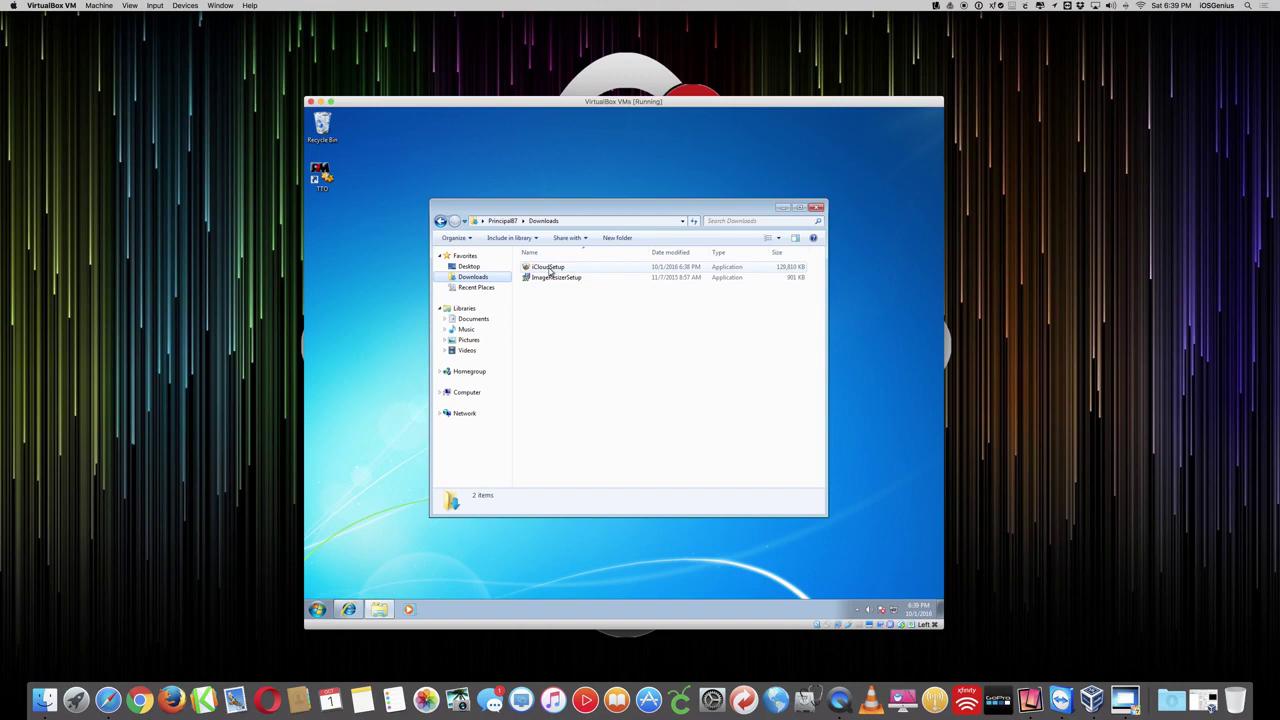
double_click(549, 270)
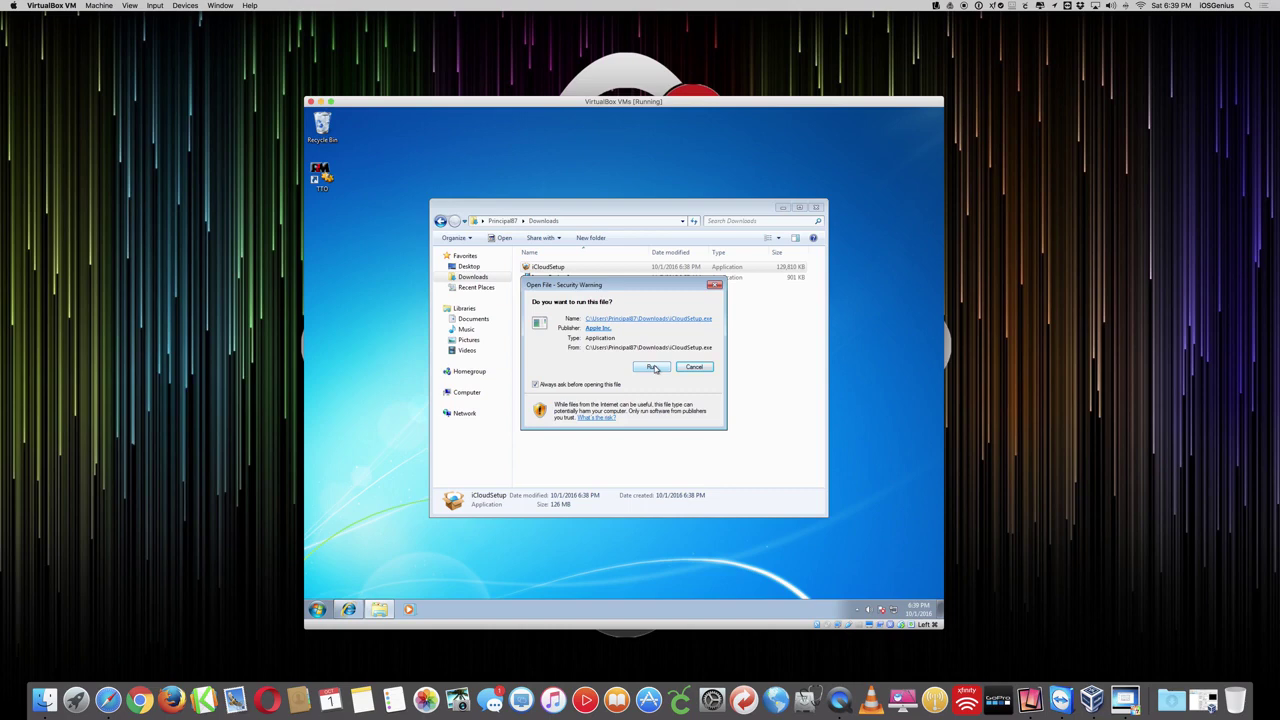
- Run iCloudSetup, accept the license terms, install iCloud for Windows and click Finish
left_click(652, 367)
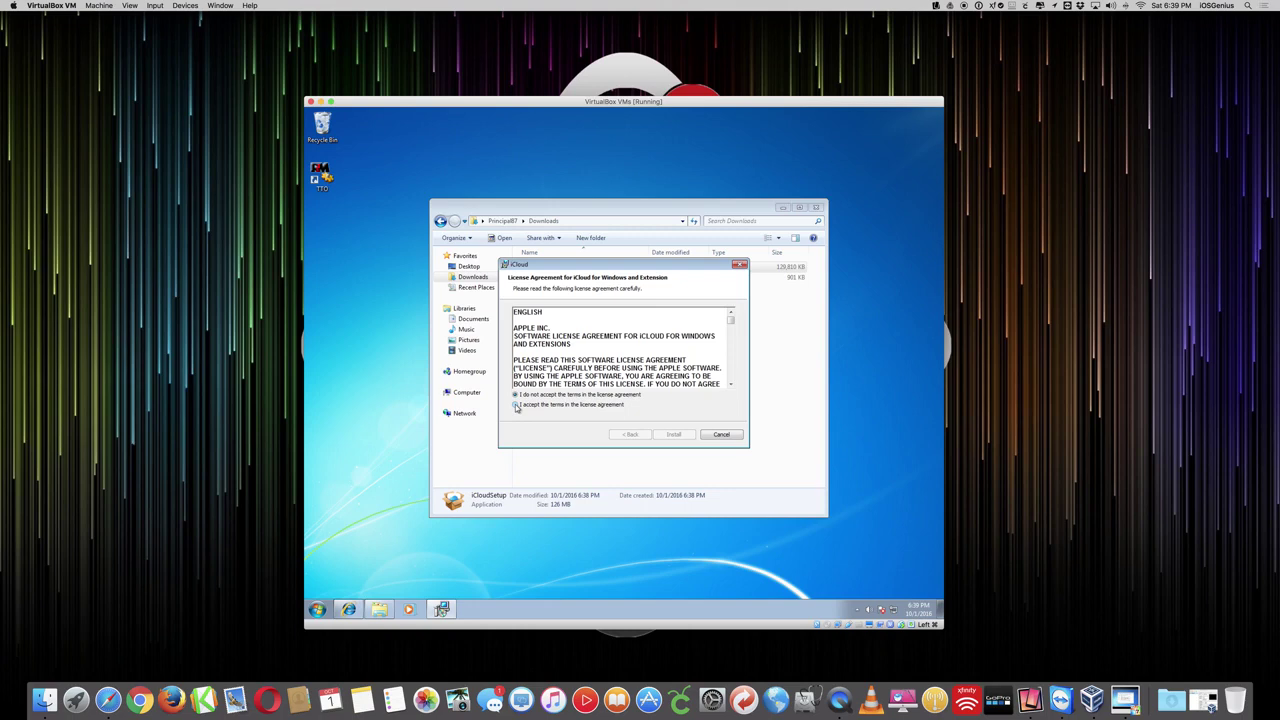
left_click(517, 405)
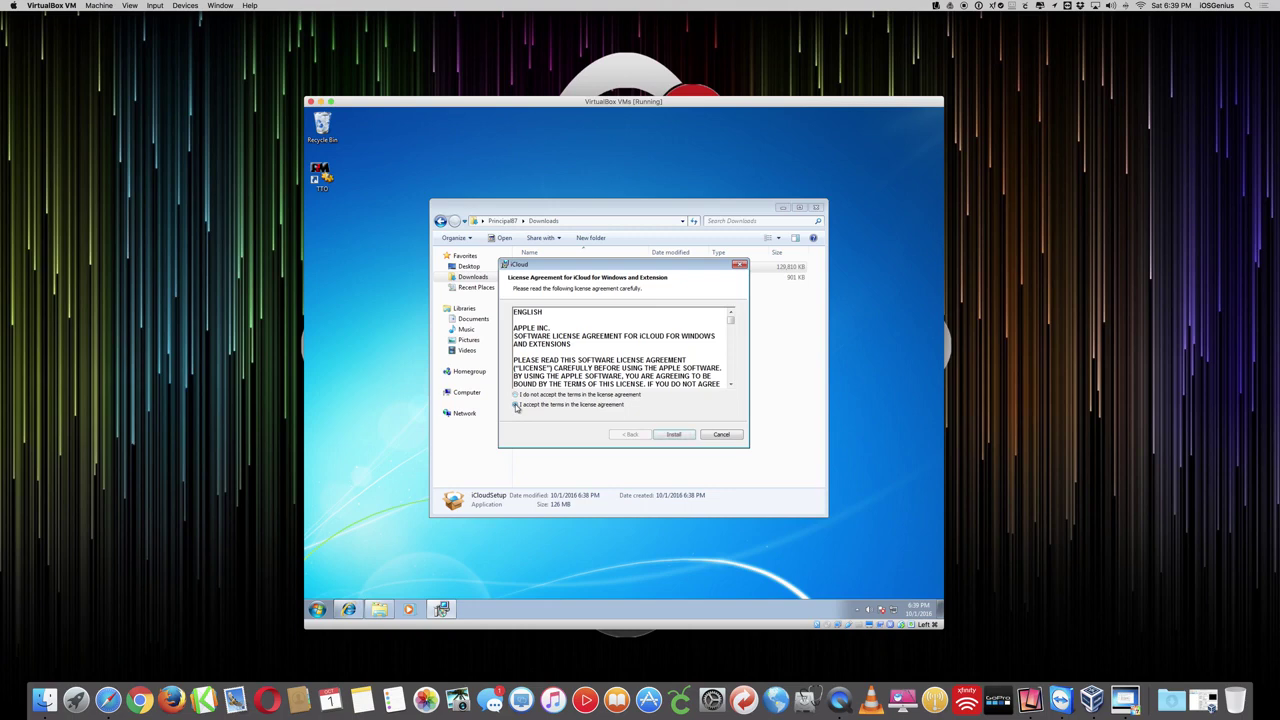
left_click(680, 436)
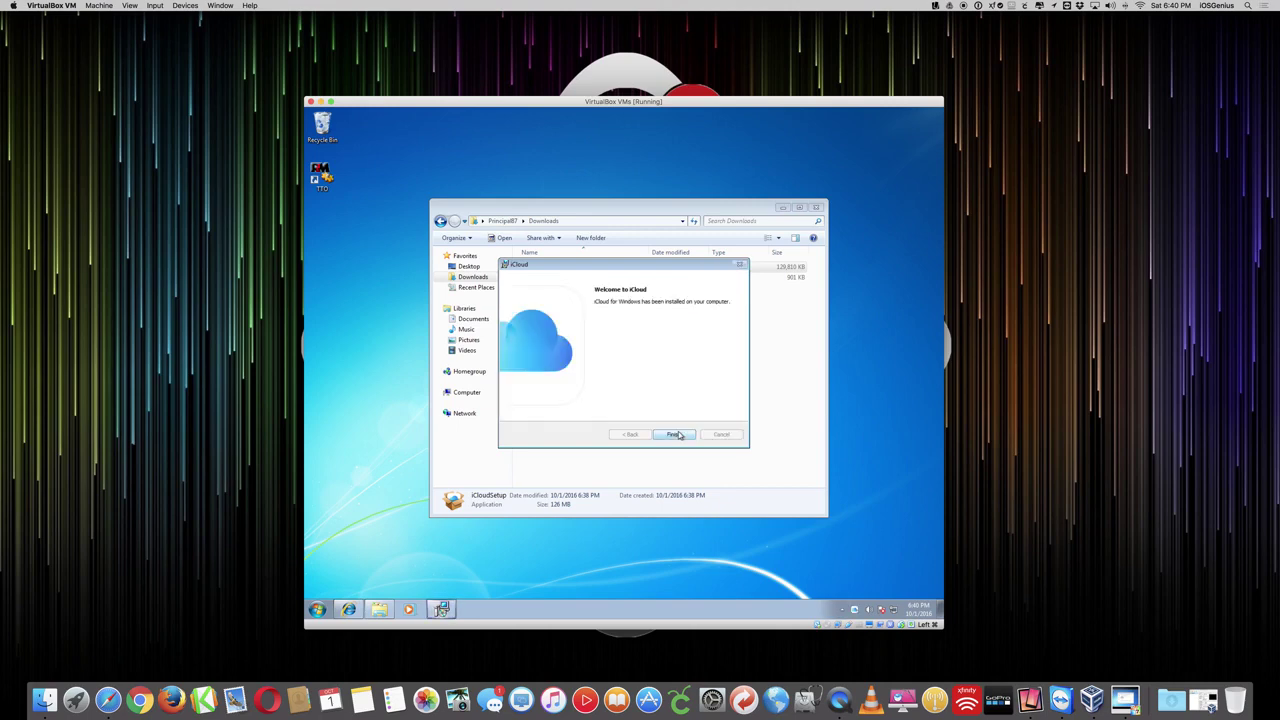
left_click(675, 434)
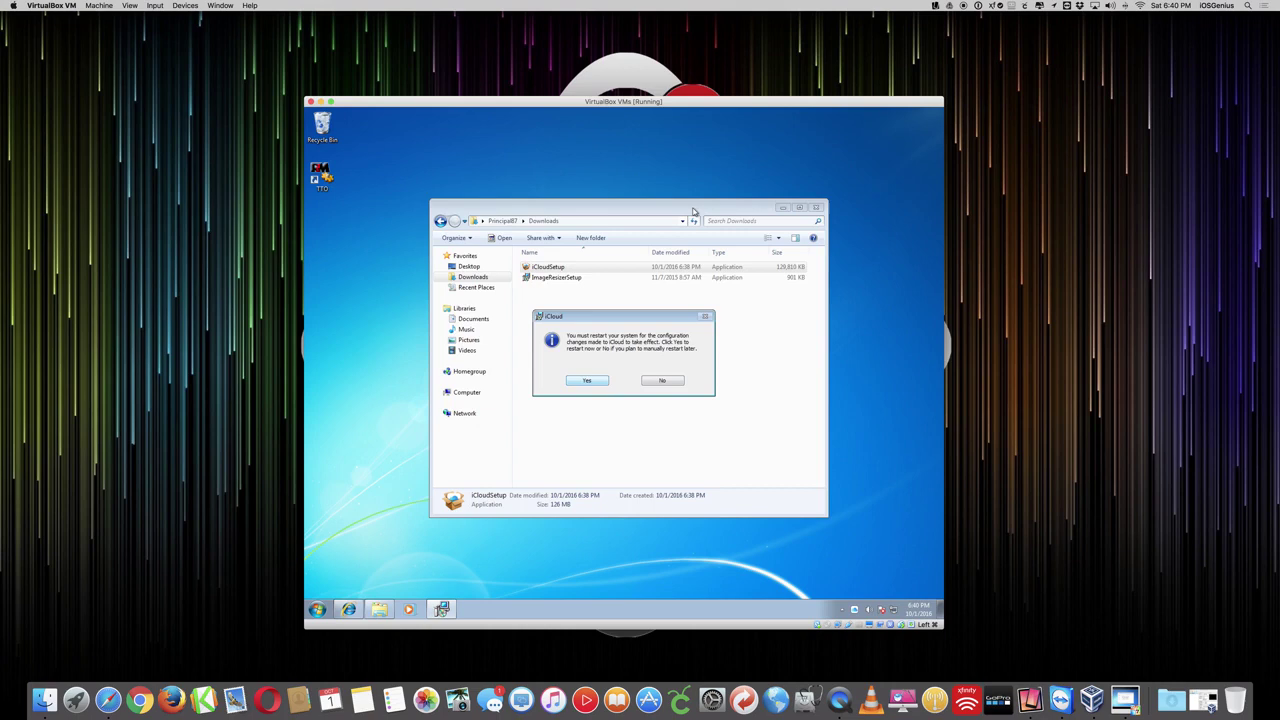
- Bring back the iCloud restart prompt from the taskbar and choose Yes to restart Windows
left_click_drag(695, 207, 700, 198)
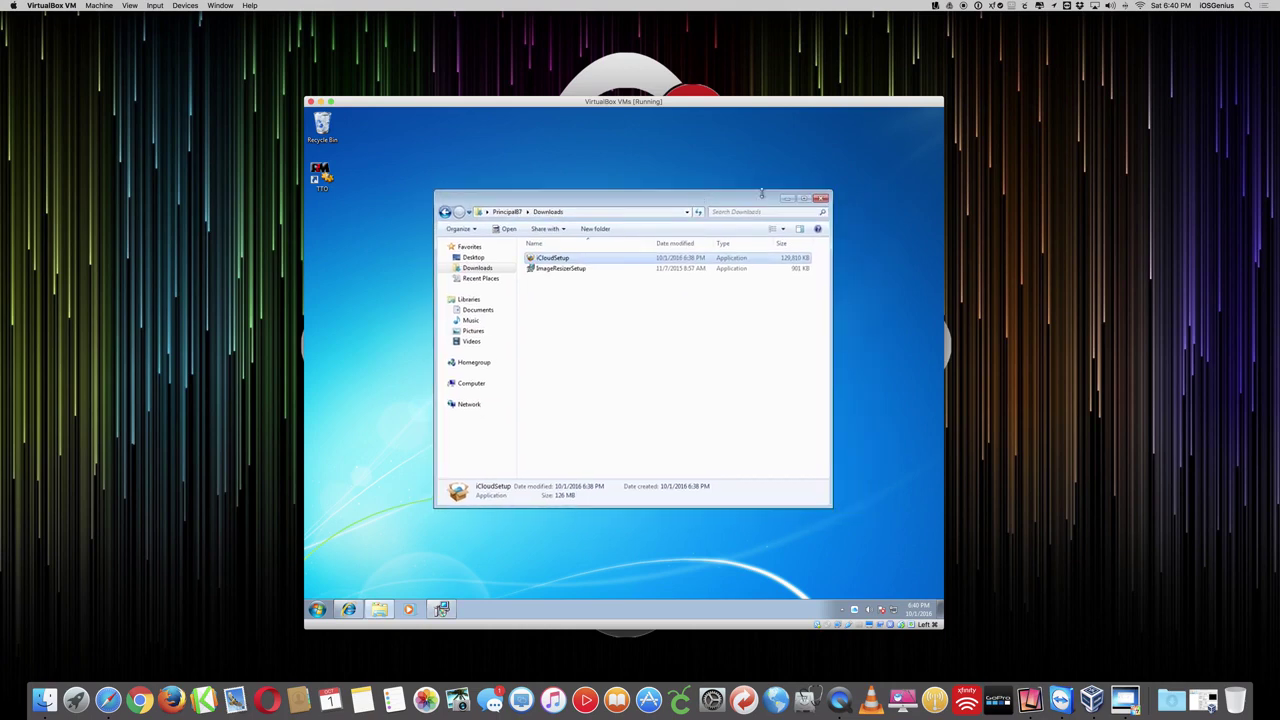
left_click(347, 610)
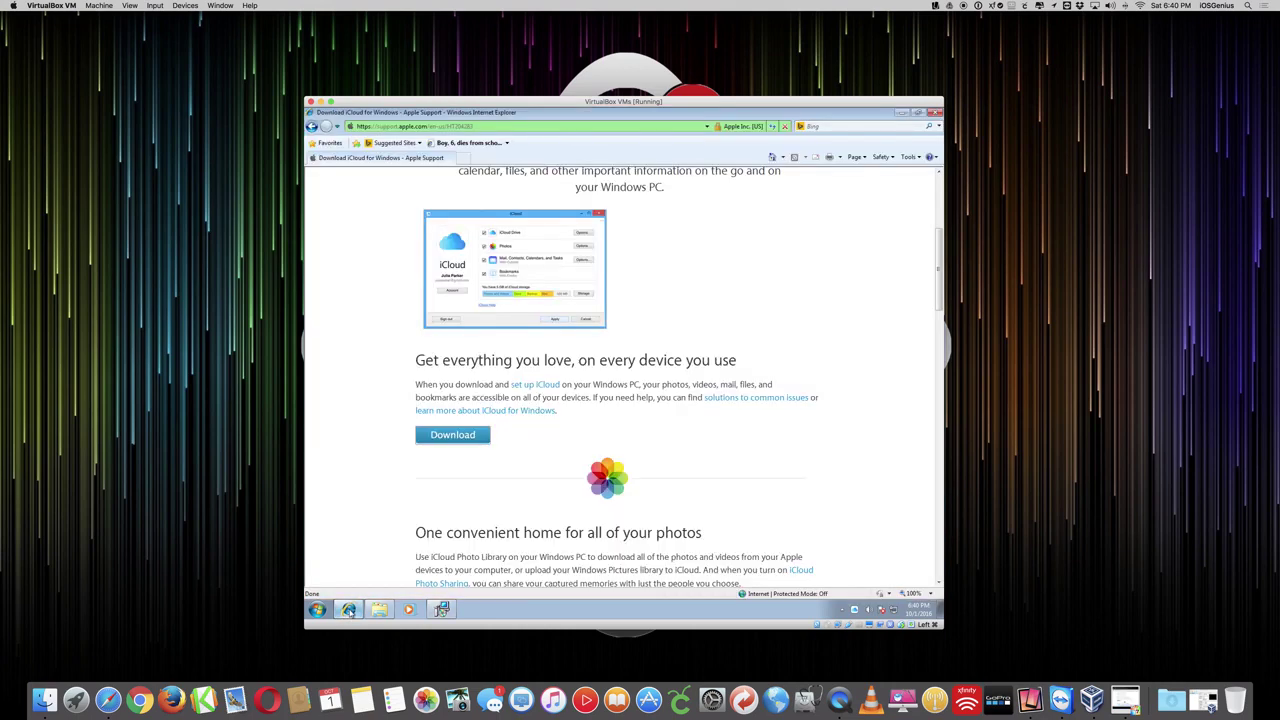
left_click(441, 609)
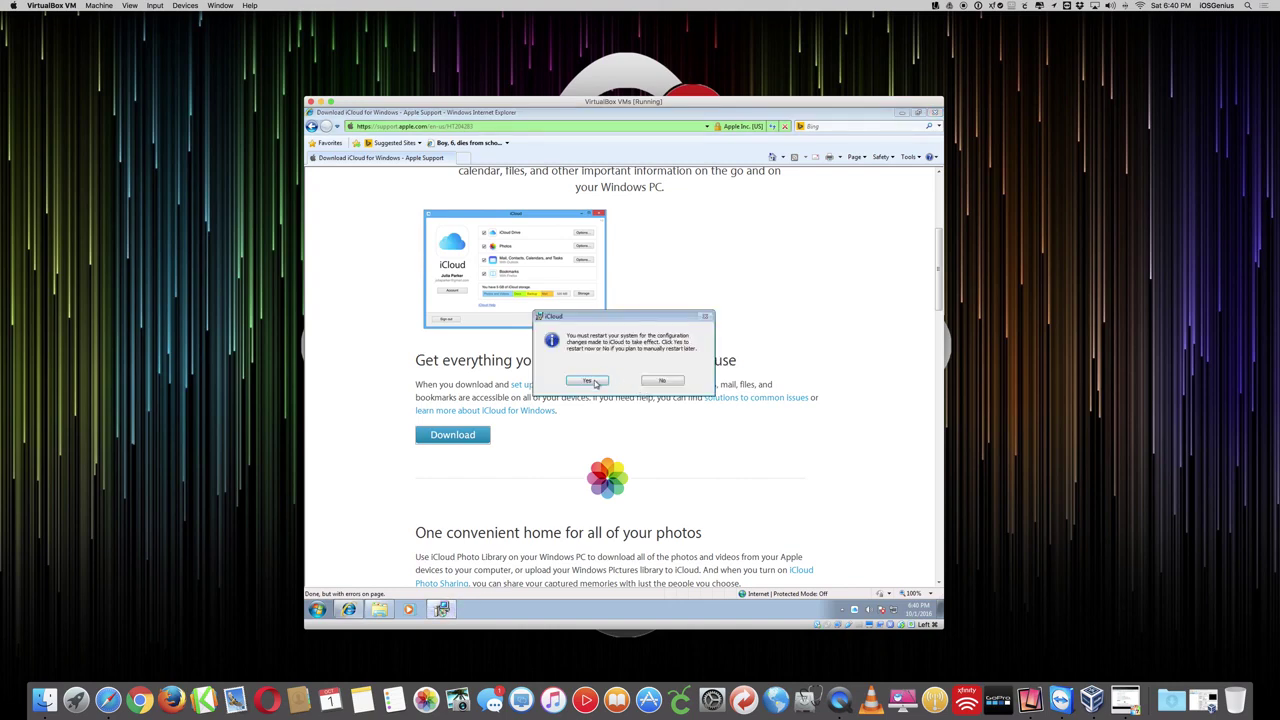
left_click(590, 381)
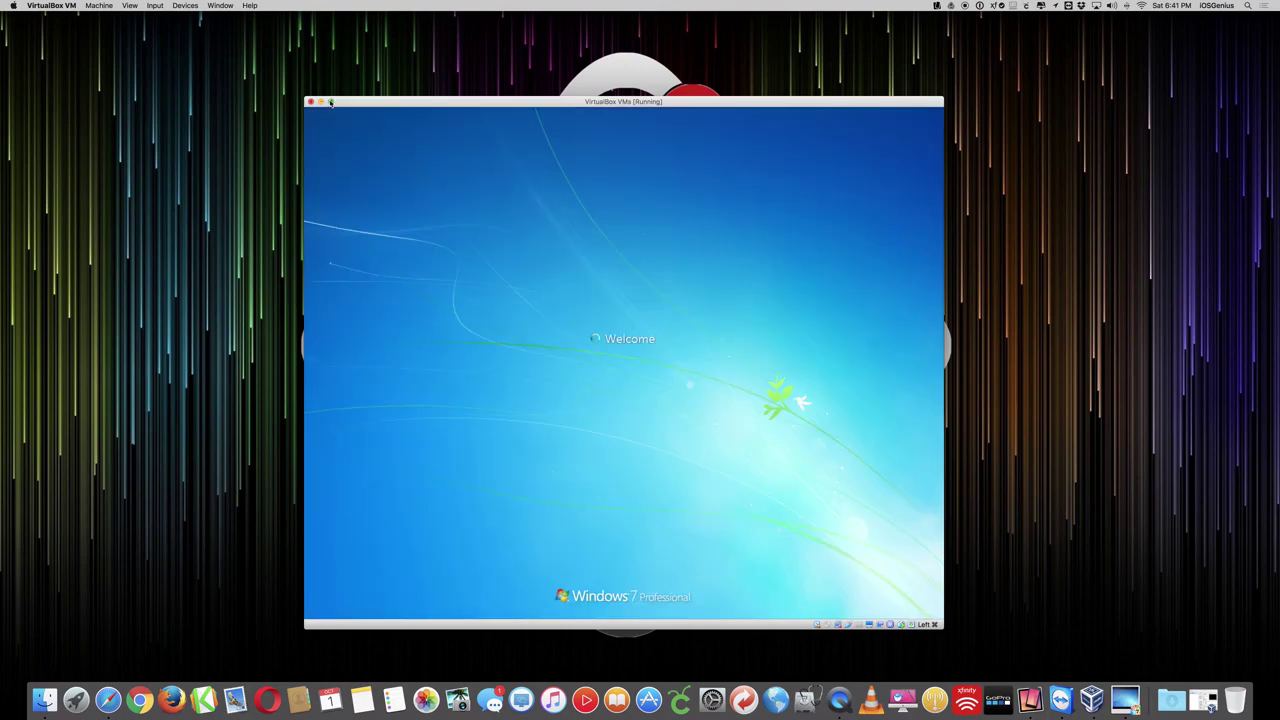
- Run the Windows 7 VM full screen with the notice suppressed, then minimize Internet Explorer
left_click(331, 102)
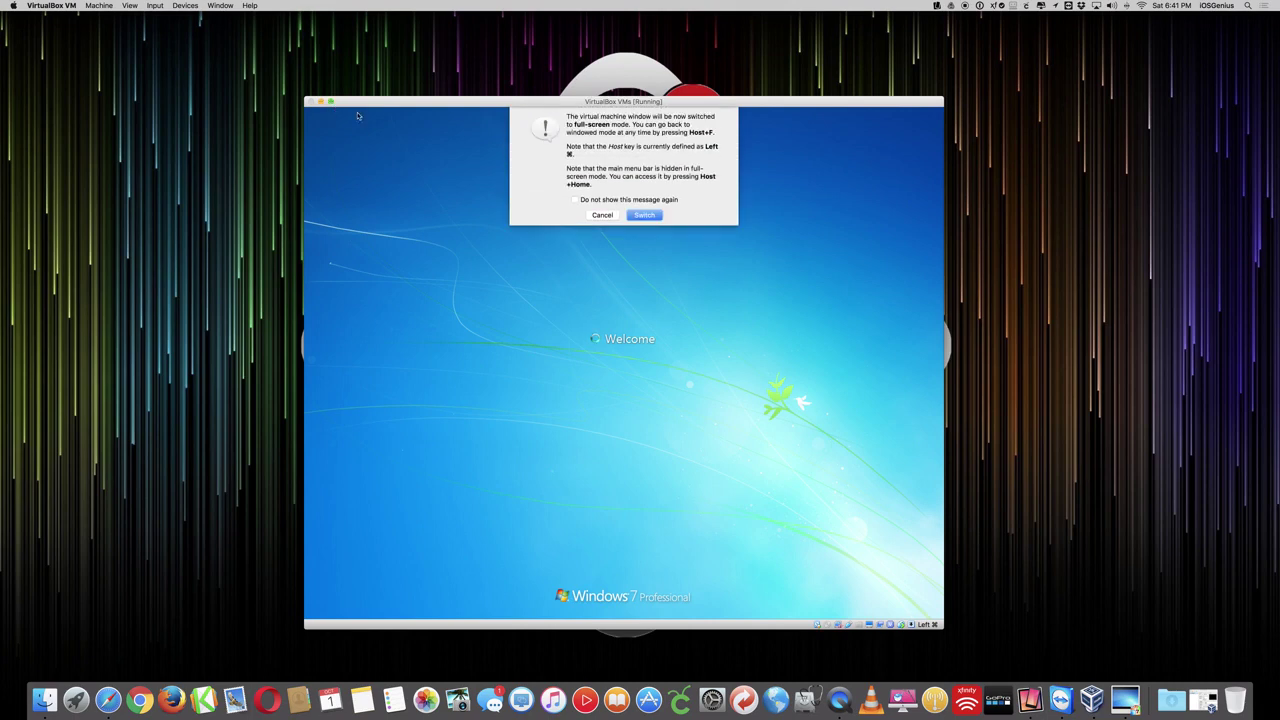
left_click(575, 199)
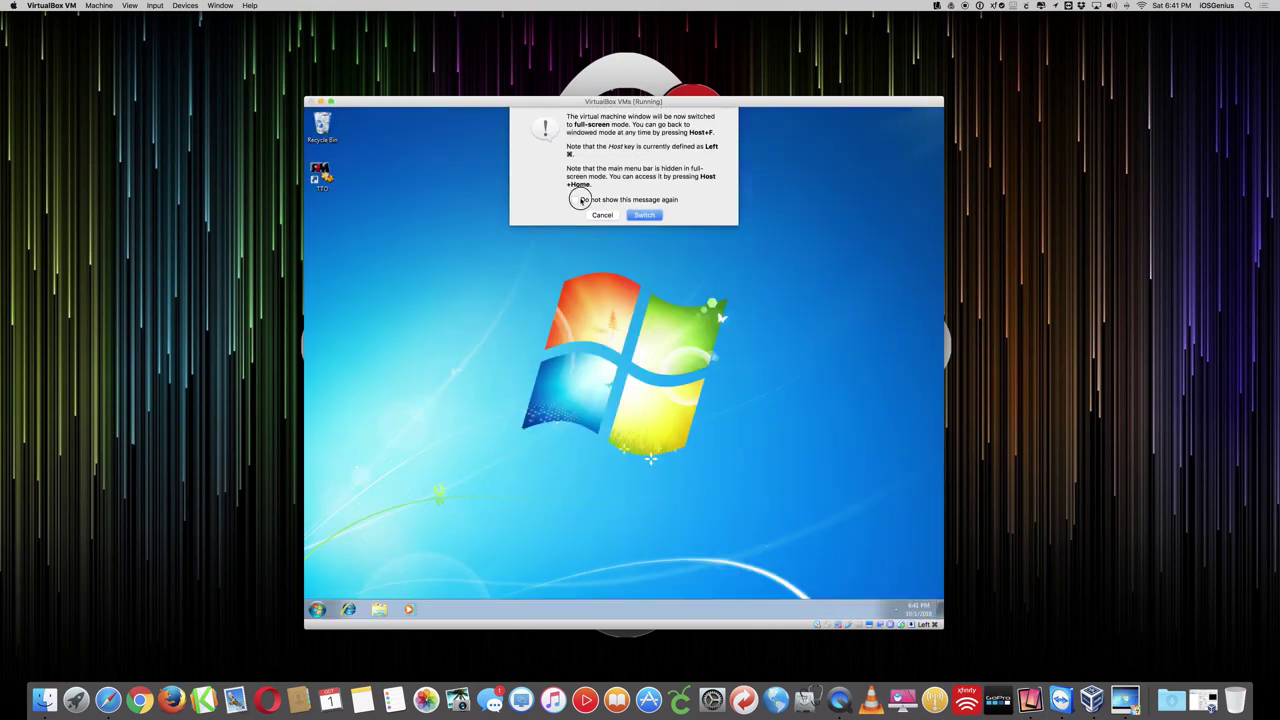
left_click(649, 214)
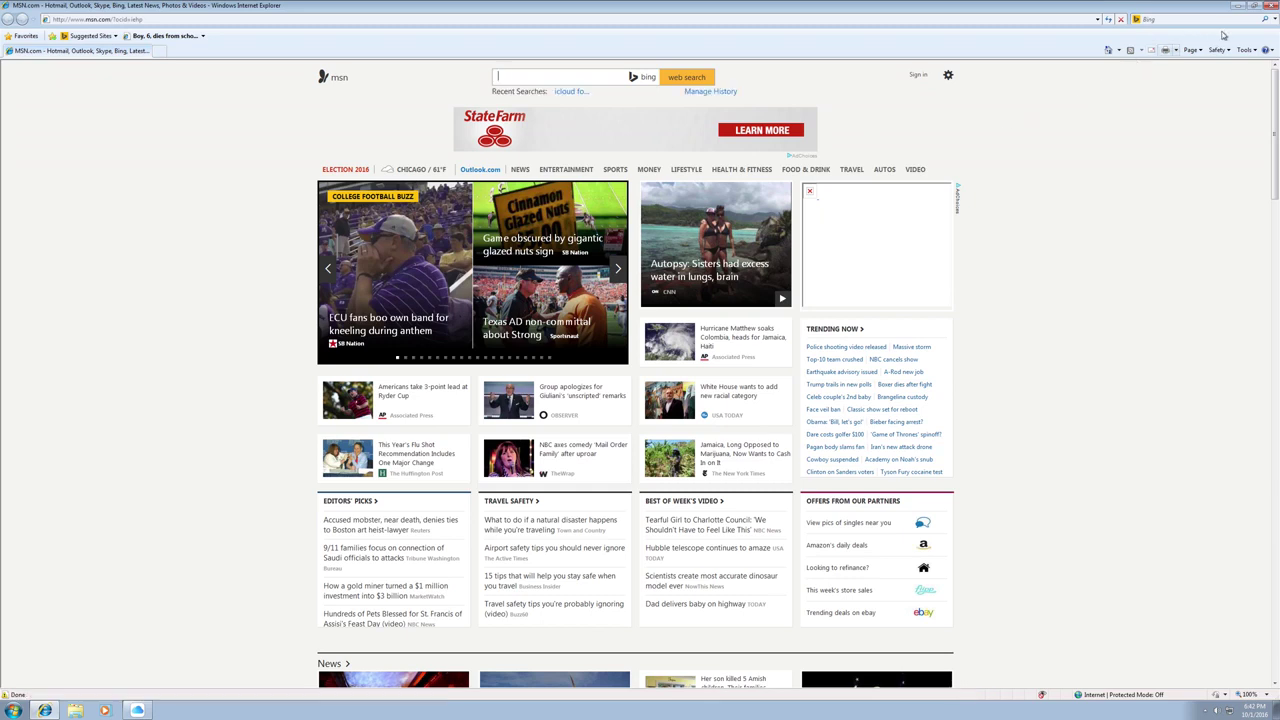
left_click(1238, 5)
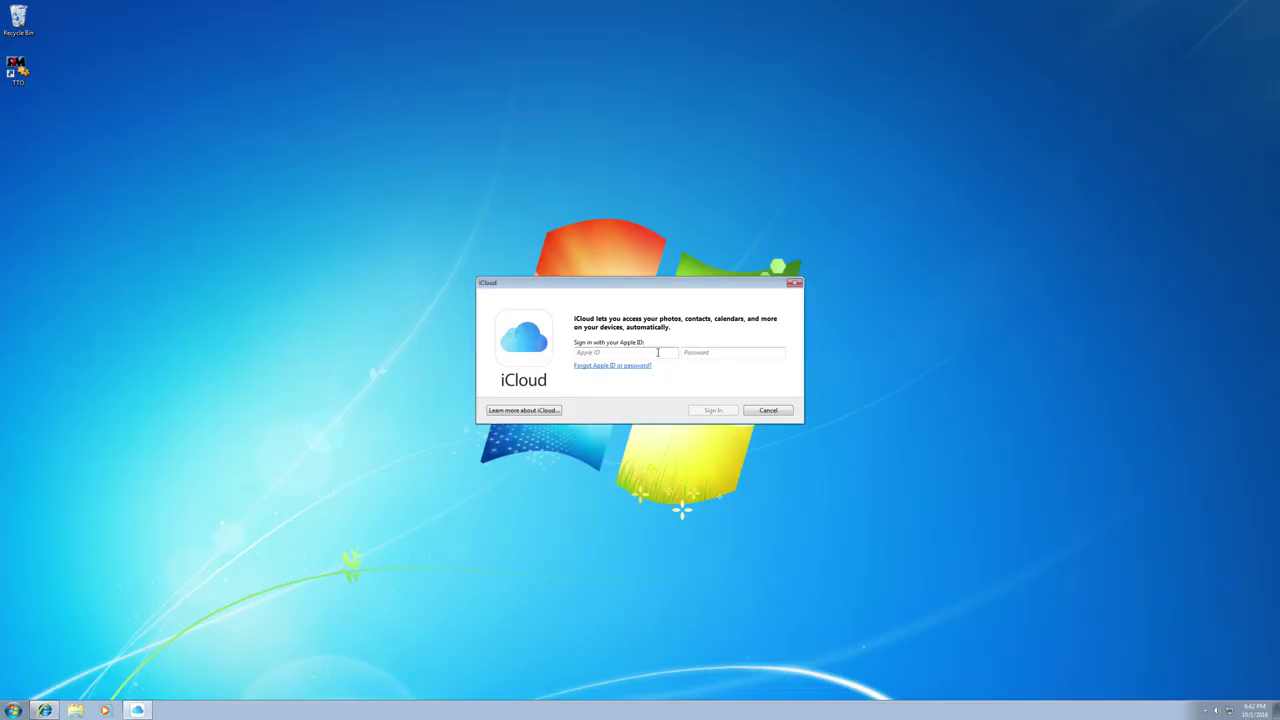
- Sign in to iCloud for Windows with the Apple ID and account password
key("Tab")
type("*******")
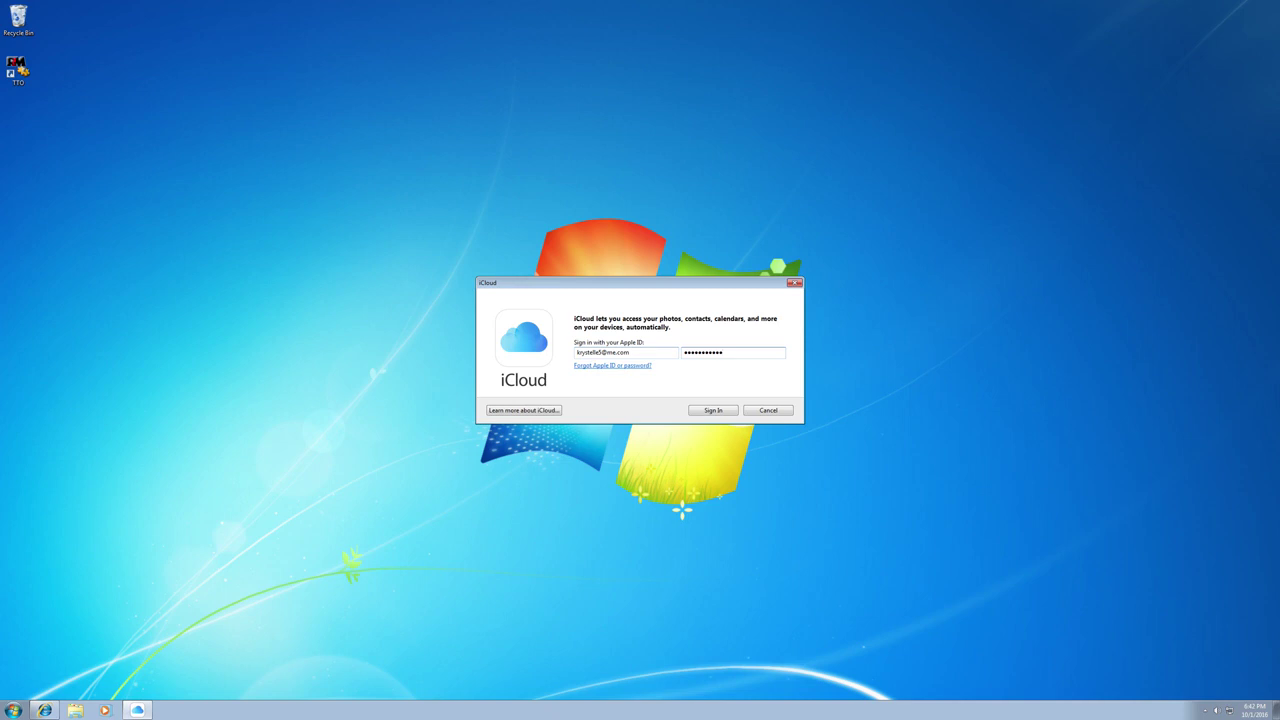
left_click(713, 410)
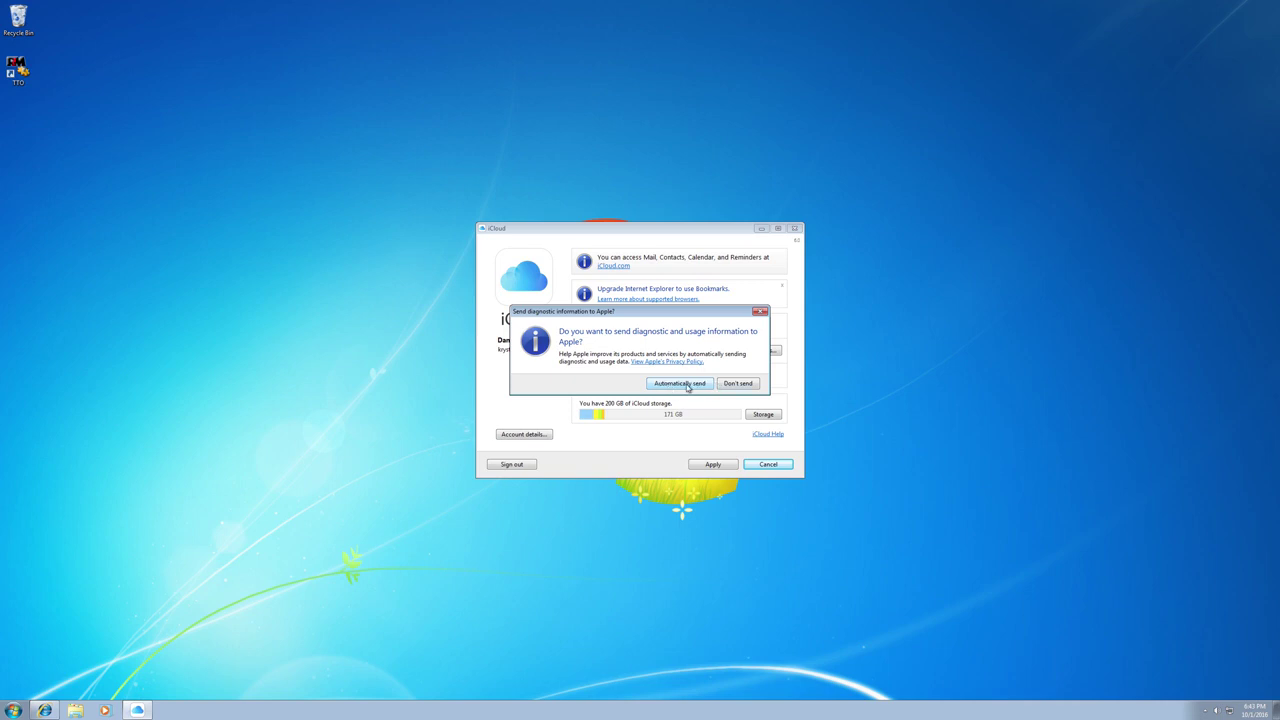
- Choose to send diagnostics automatically, move the iCloud window up-left, and enable Photos
left_click(687, 386)
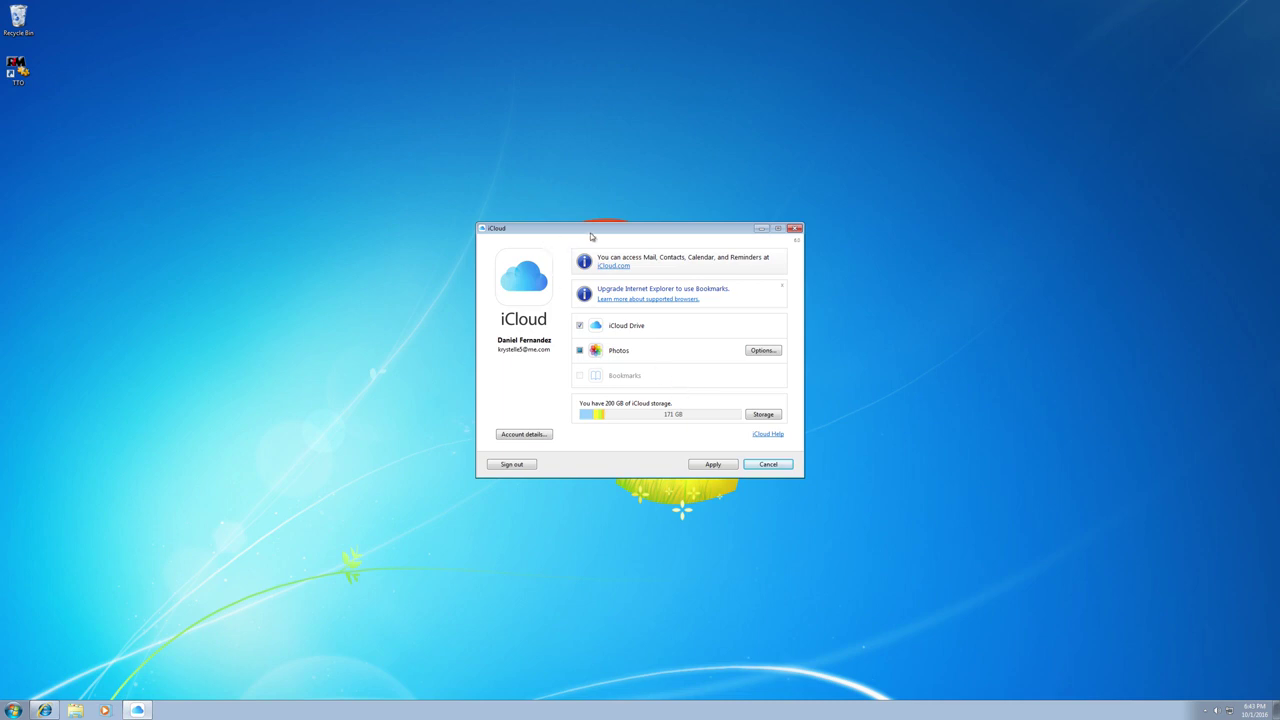
left_click_drag(596, 230, 512, 191)
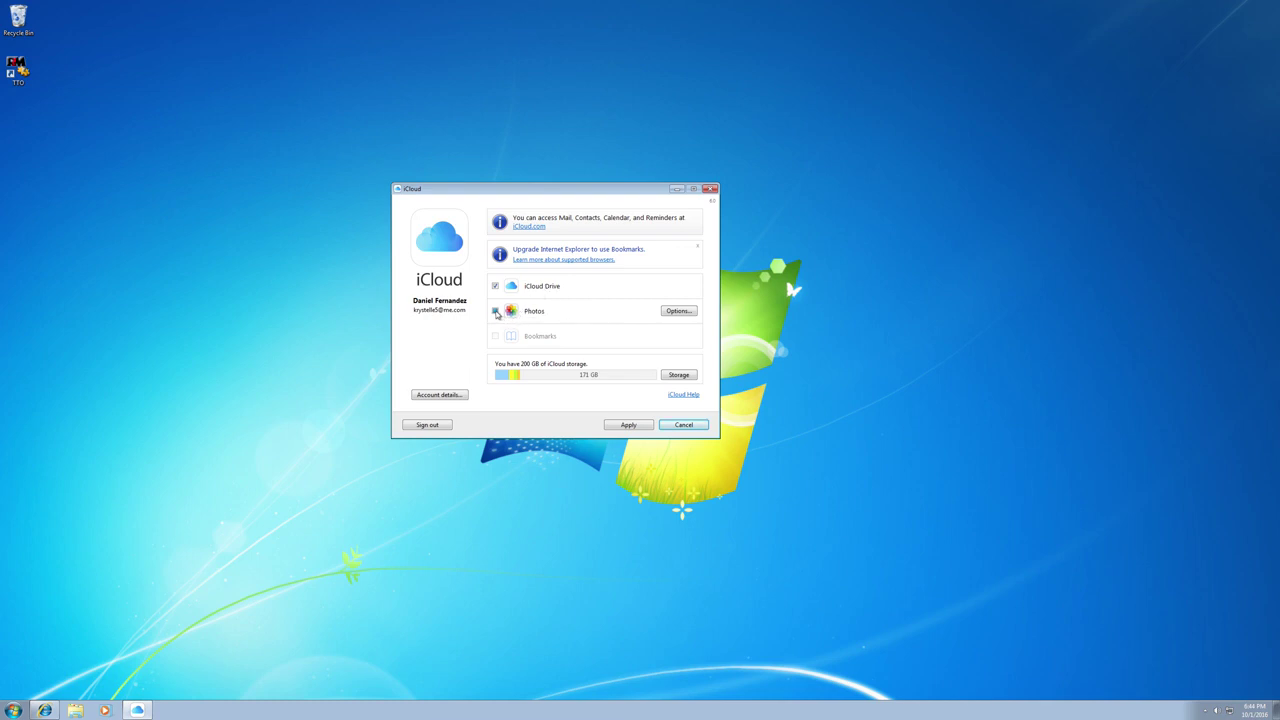
left_click(495, 311)
- Review the Photos Options' download, upload and shared folder paths, then bring up the Start menu
left_click(678, 311)
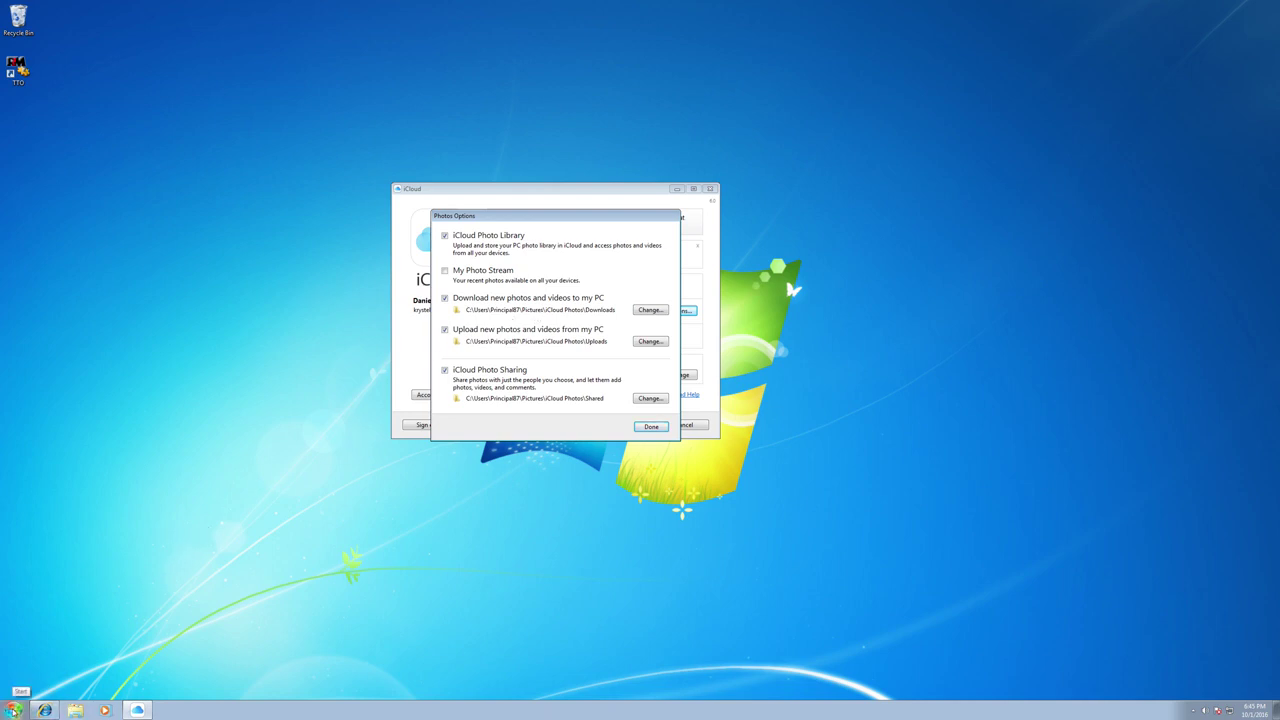
left_click(14, 710)
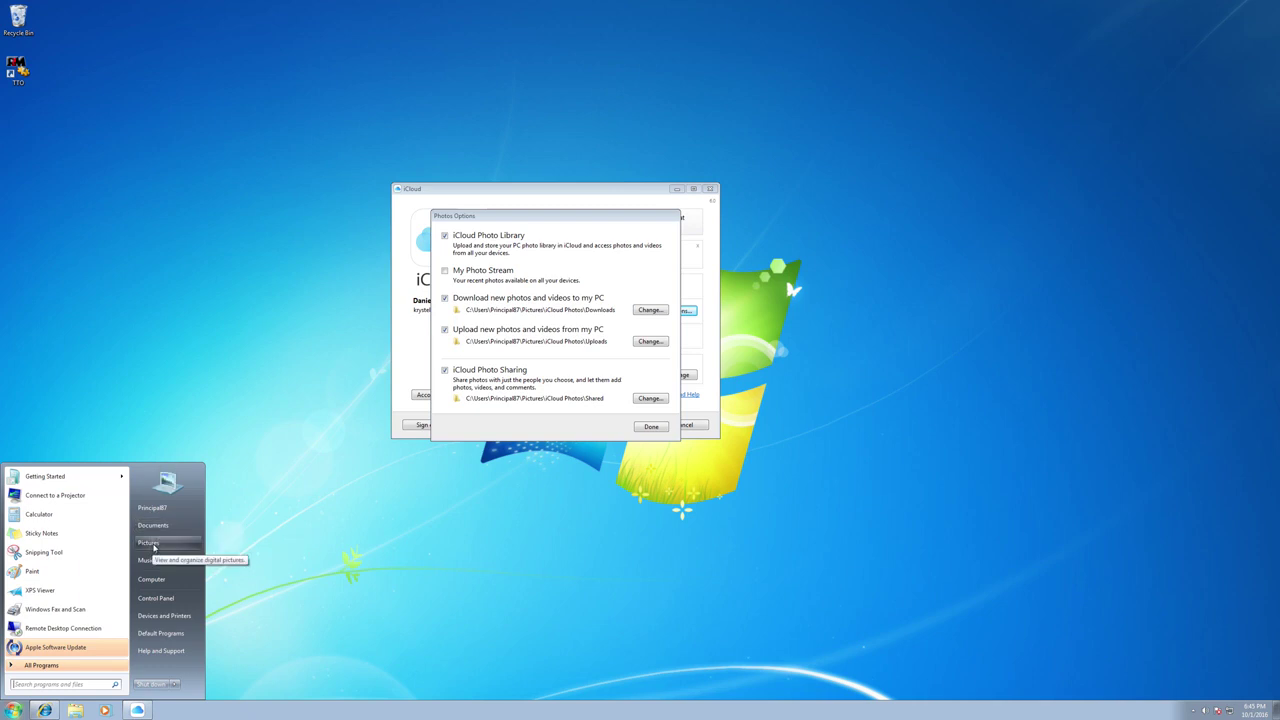
- Open the Pictures library and its iCloud Photos folder, moving the window off iCloud
left_click(150, 543)
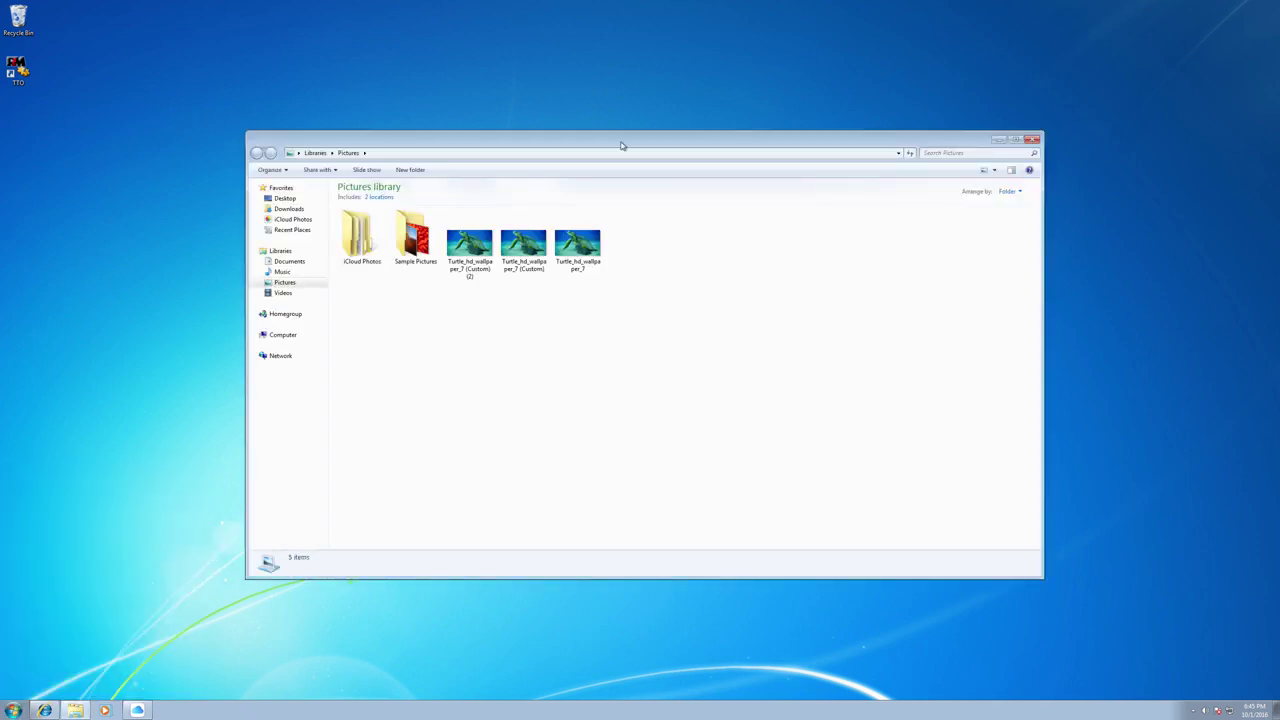
left_click_drag(620, 142, 911, 275)
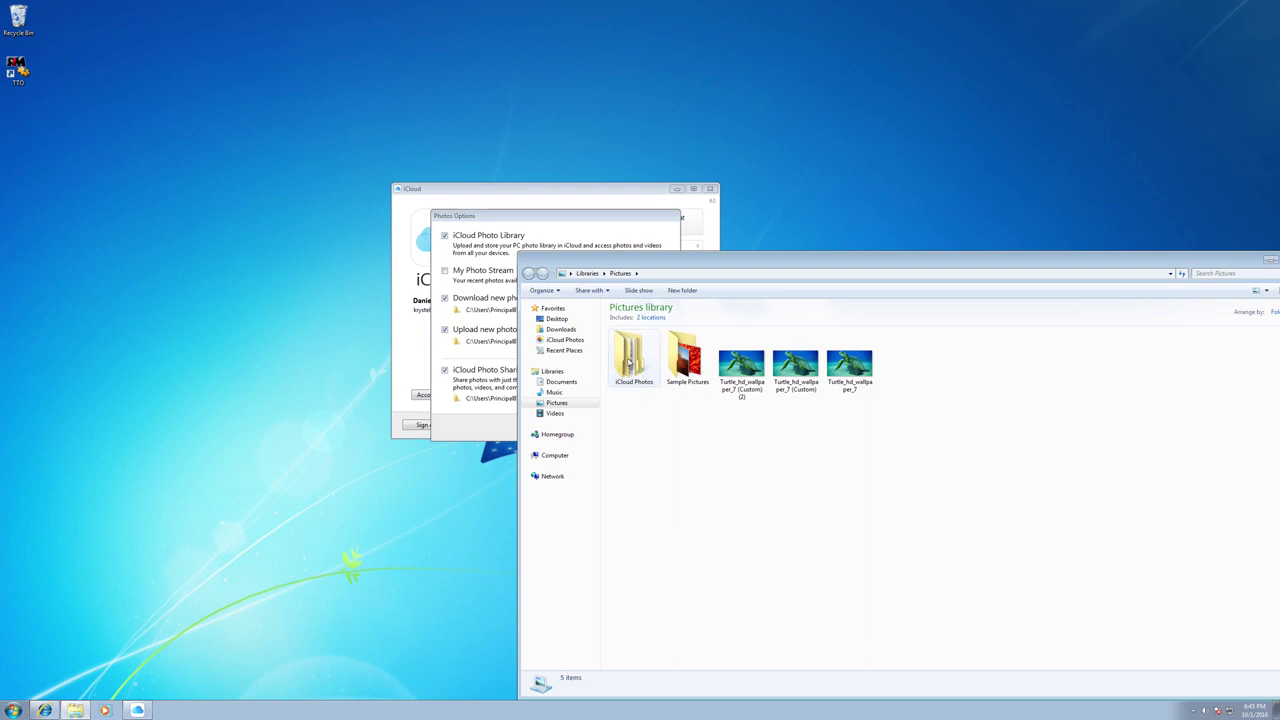
double_click(629, 361)
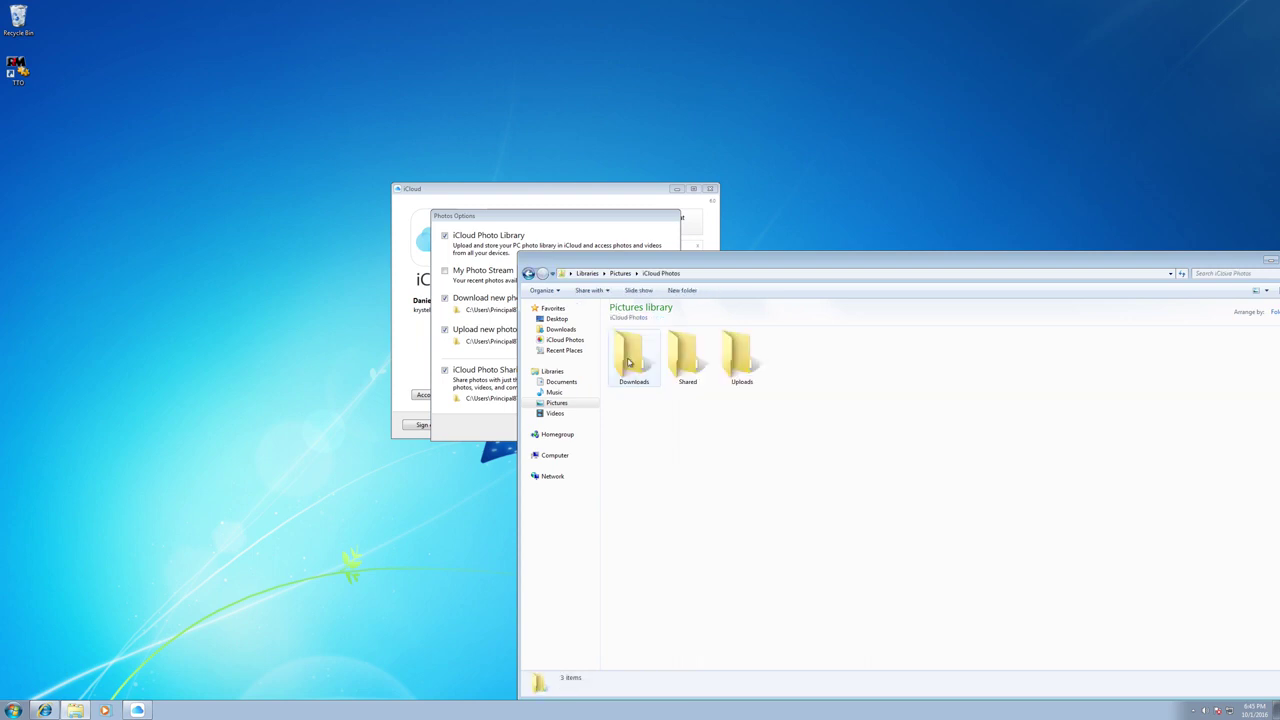
- Select the Downloads, Shared and Uploads subfolders in turn and move Photos Options left
left_click(638, 368)
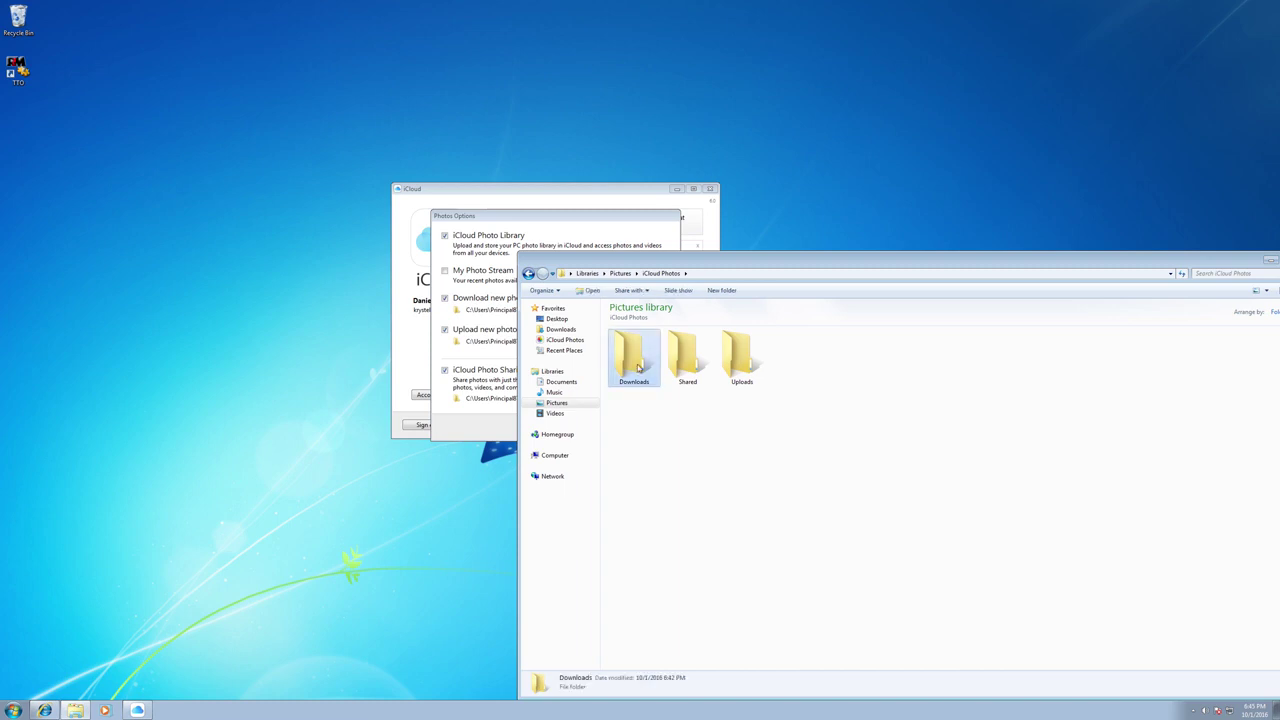
left_click(690, 366)
left_click(763, 362)
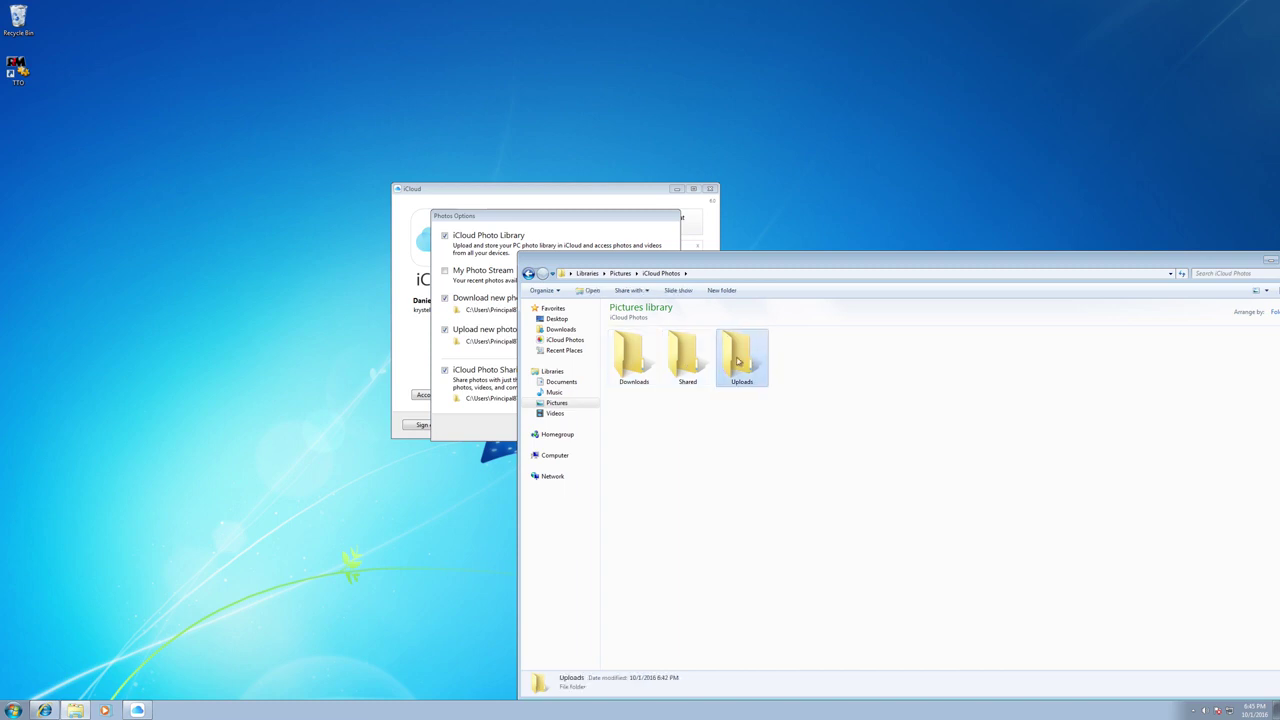
left_click(633, 360)
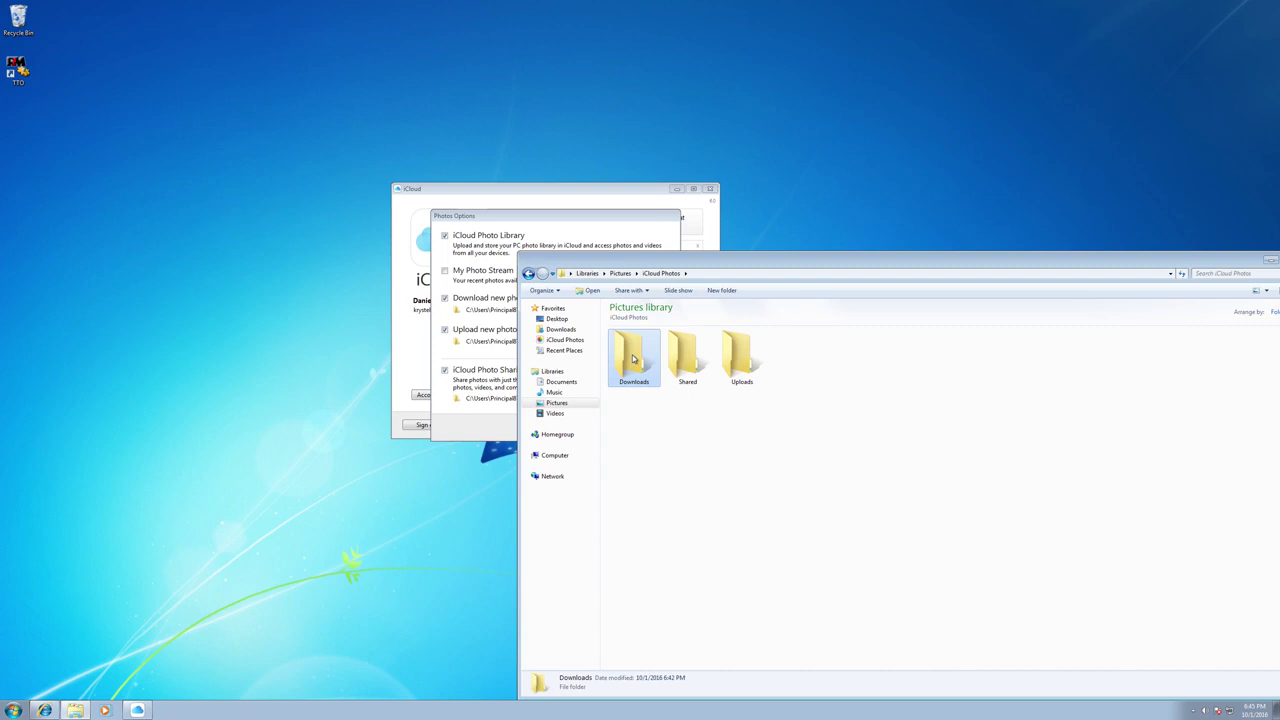
left_click(683, 355)
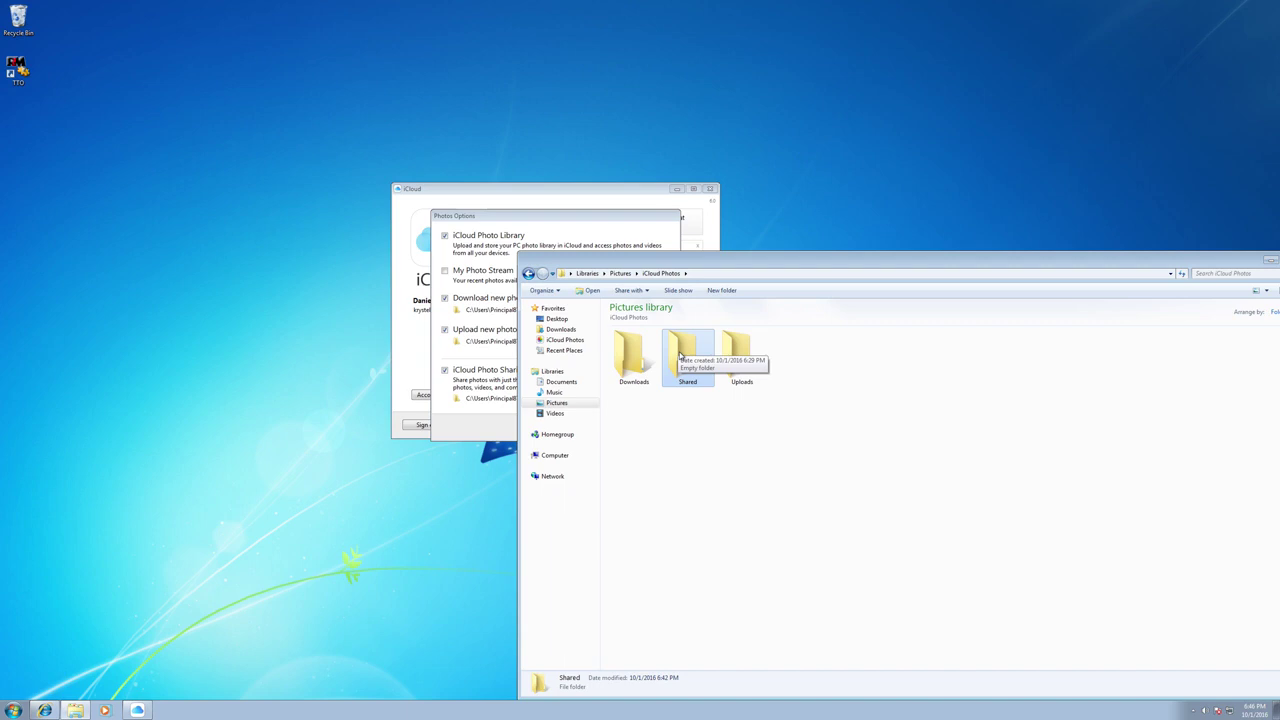
left_click(737, 361)
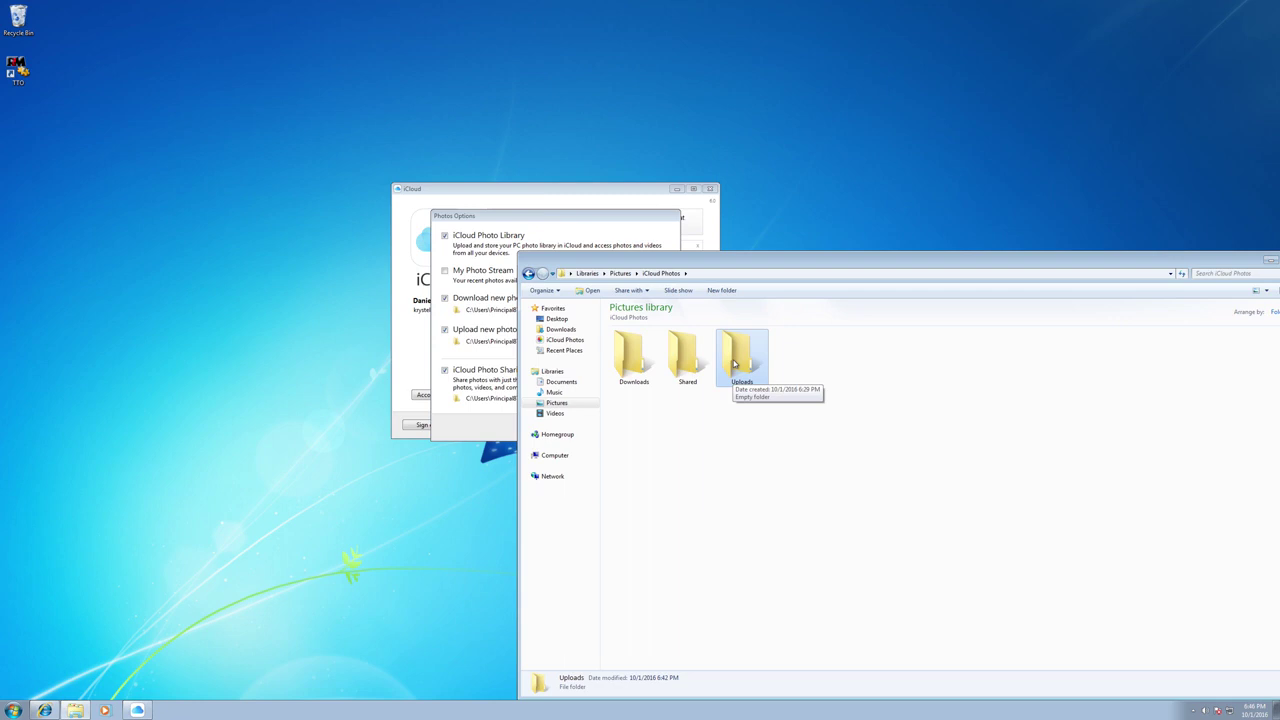
left_click_drag(571, 214, 343, 214)
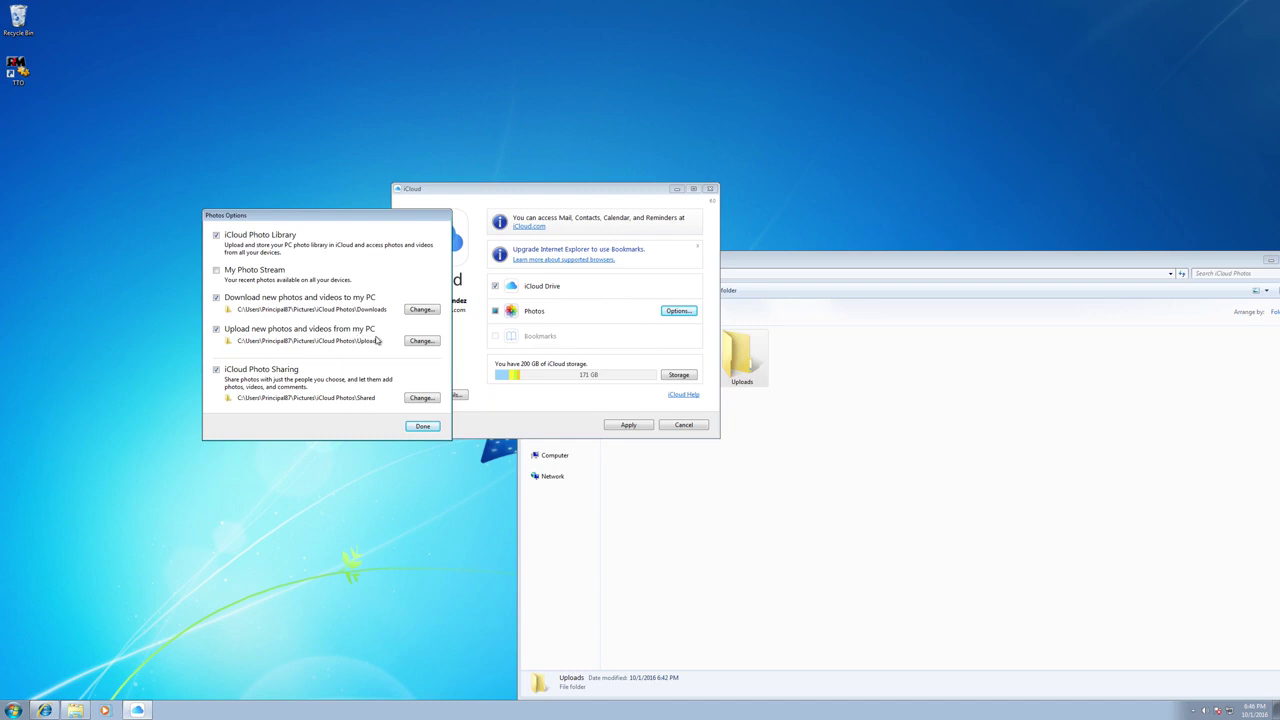
- Check the Uploads and Shared folders in Explorer against the paths, then close Photos Options with Done
left_click(870, 390)
left_click(736, 358)
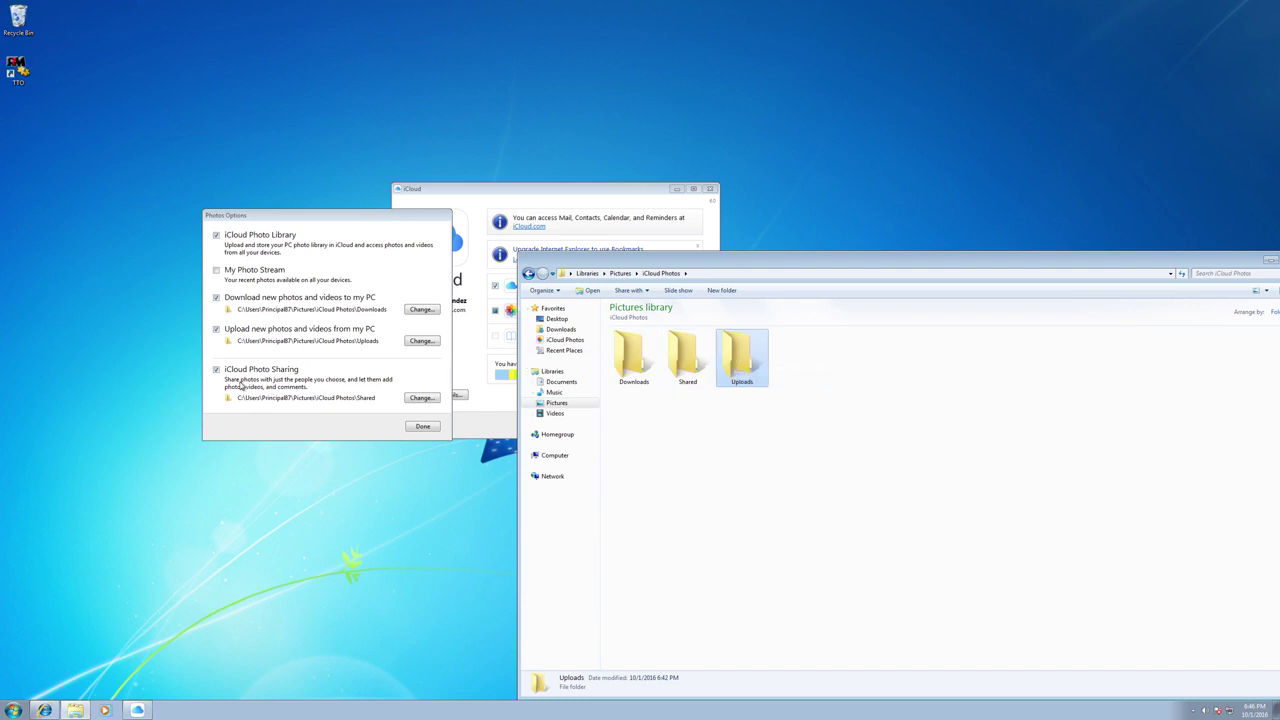
left_click(678, 355)
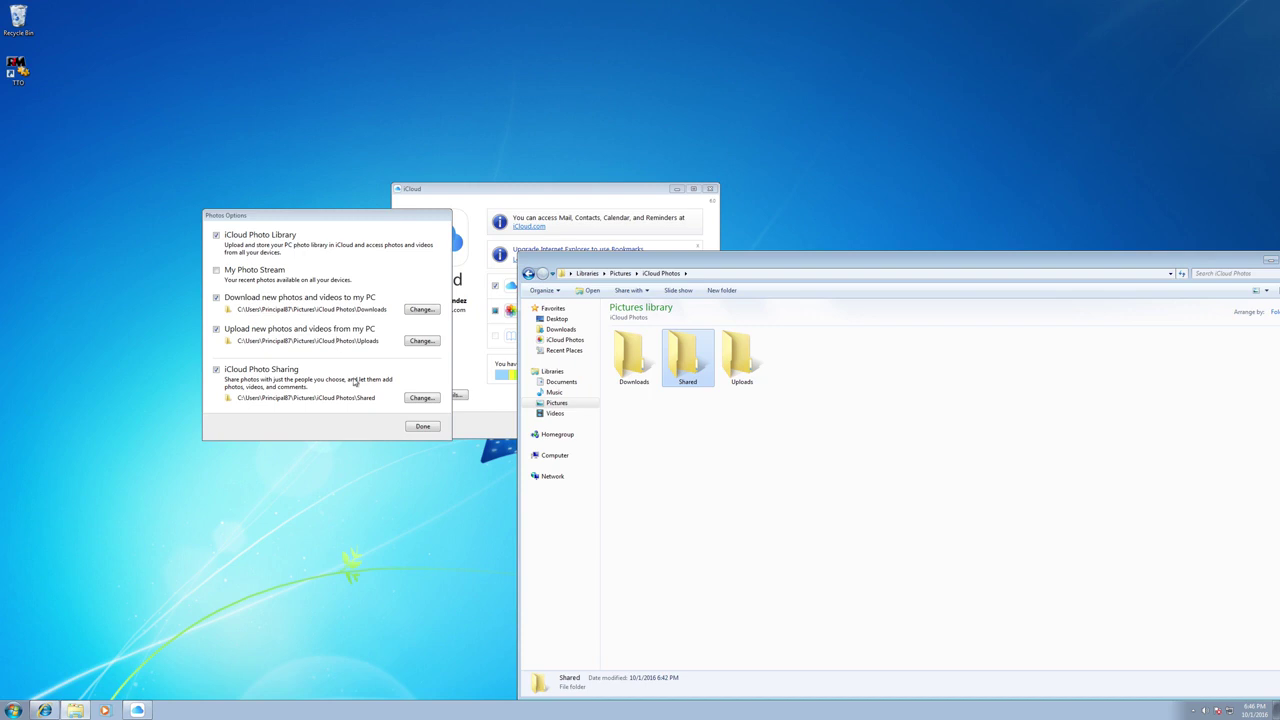
left_click(423, 426)
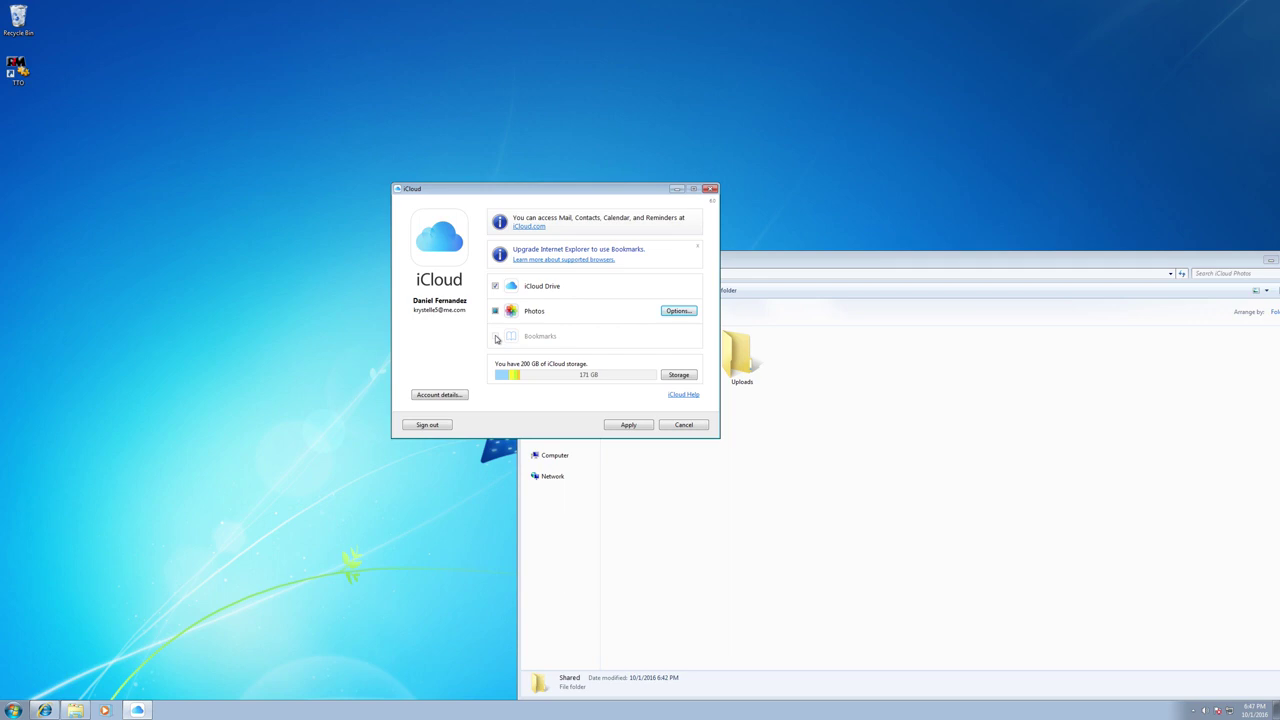
- Apply the iCloud Drive and Photos settings and close the iCloud window
left_click(630, 425)
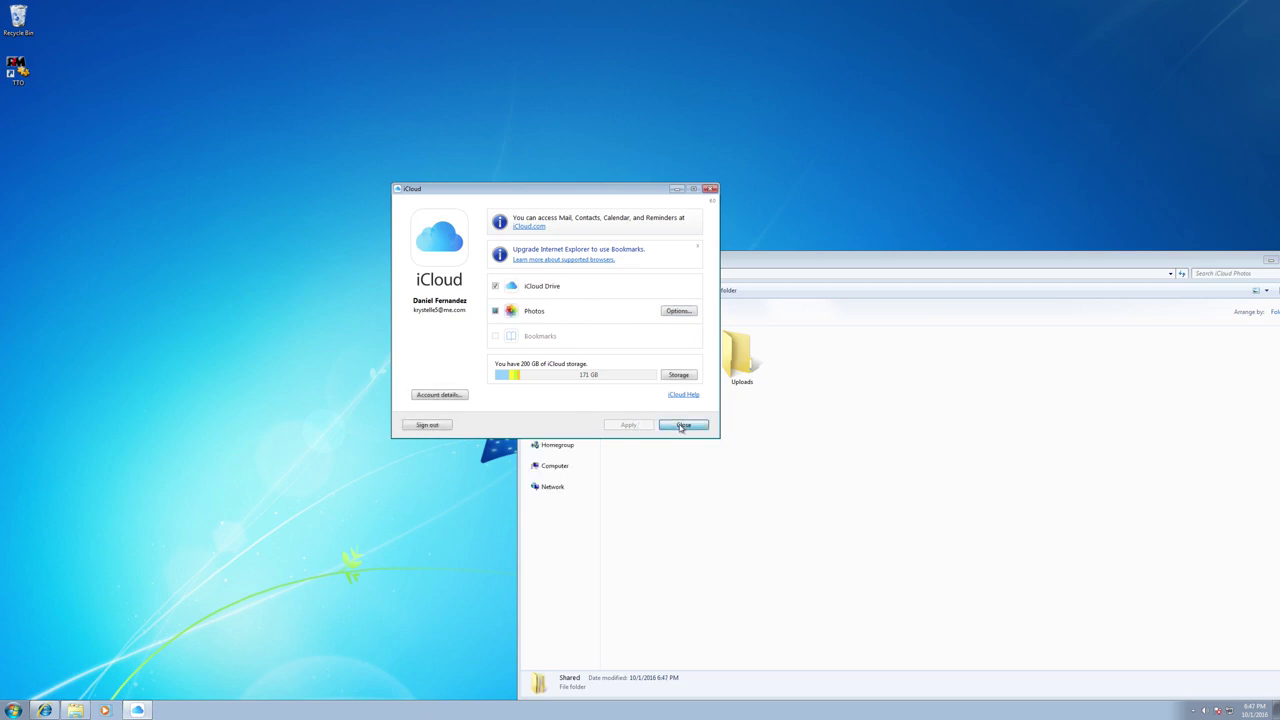
left_click(681, 425)
- Move the iCloud Photos window, open the empty Downloads folder, and return to iCloud Photos
left_click_drag(745, 262, 620, 127)
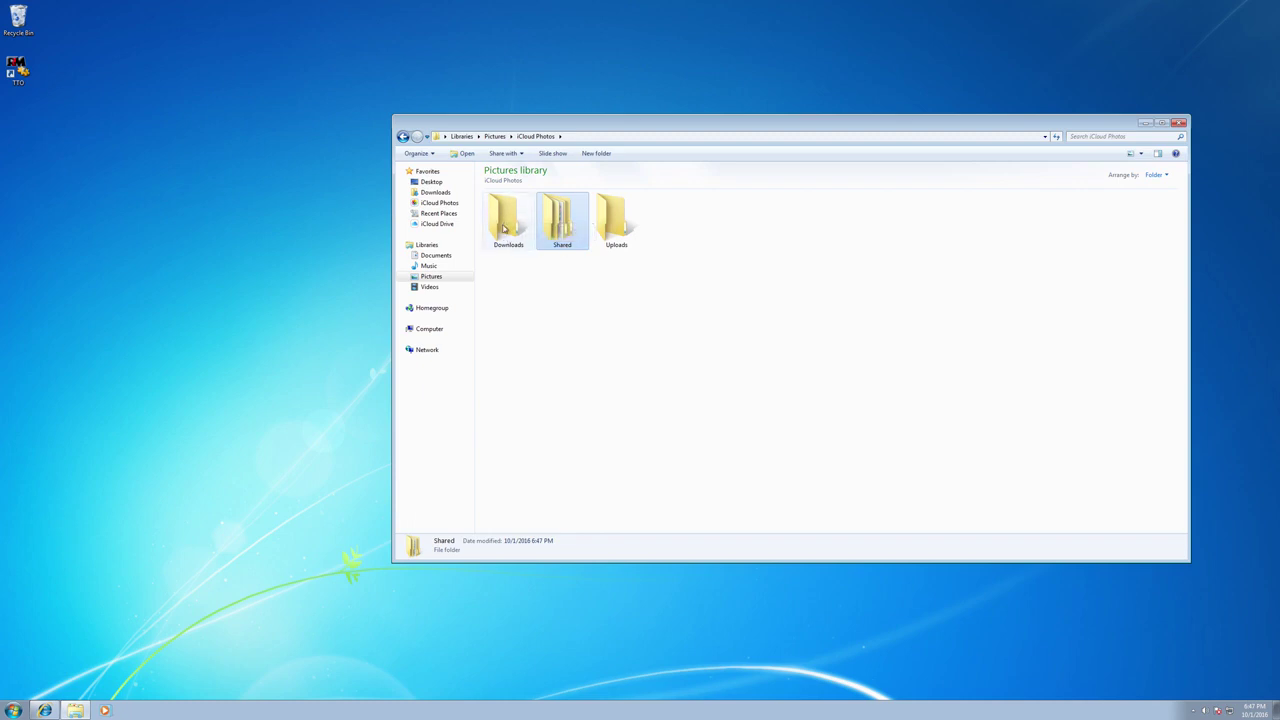
double_click(504, 229)
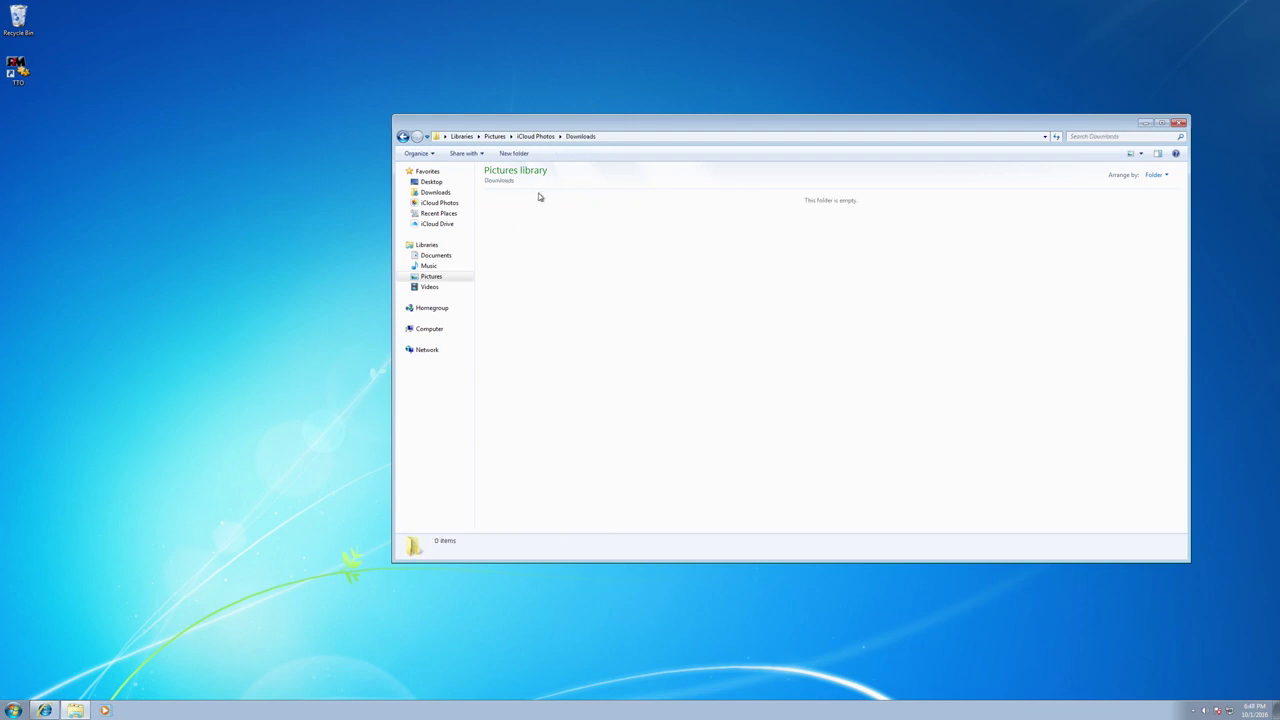
left_click(538, 137)
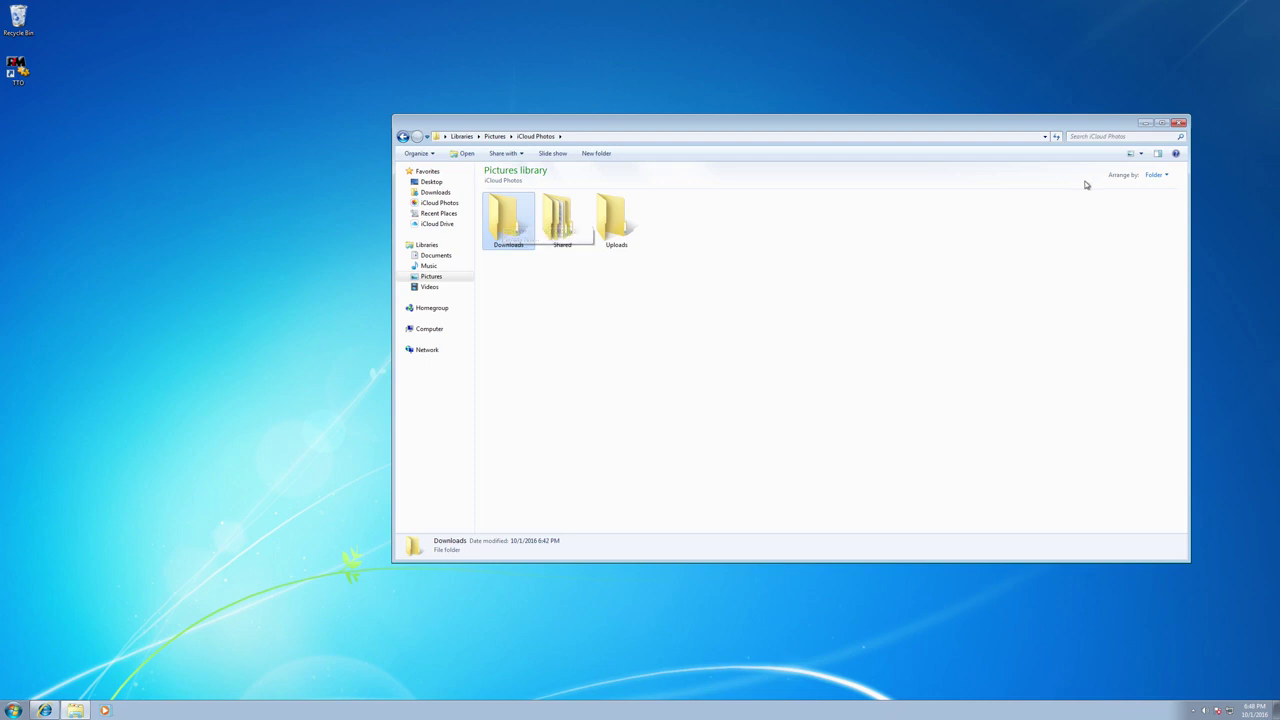
- Minimize Explorer and take the Windows 7 VM out of full screen into a macOS window
left_click(1144, 123)
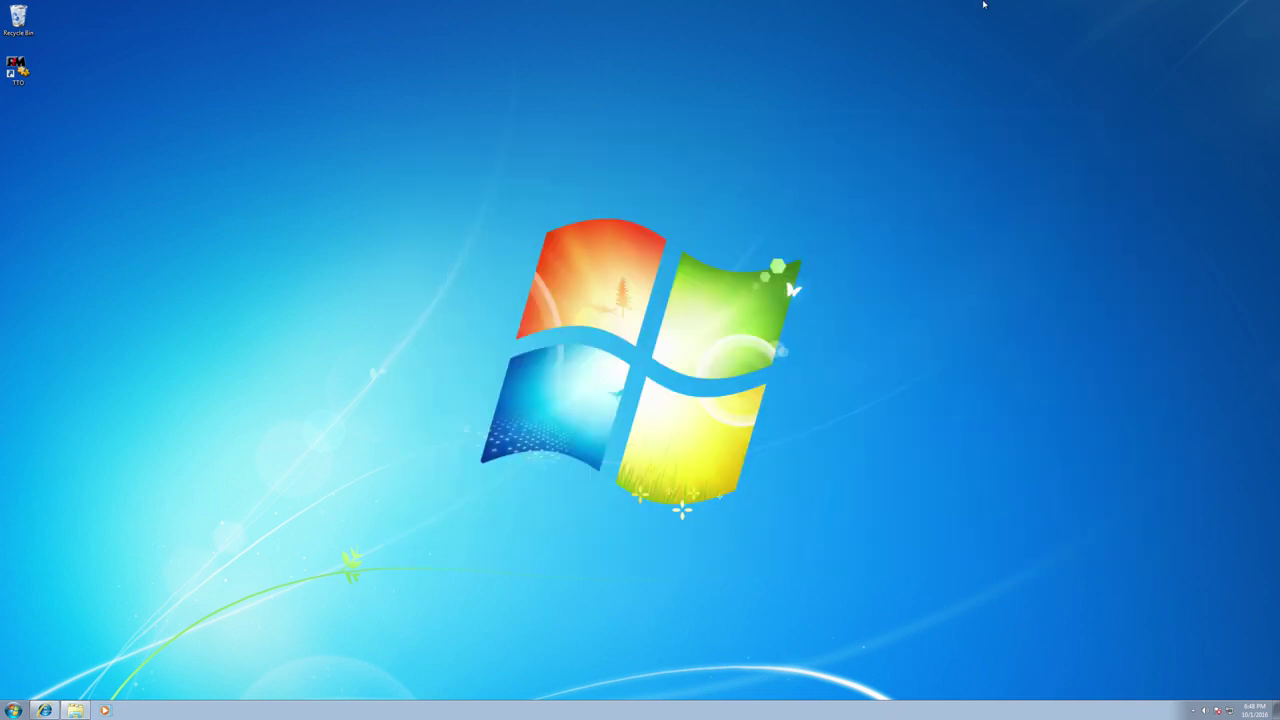
mouse_move(983, 5)
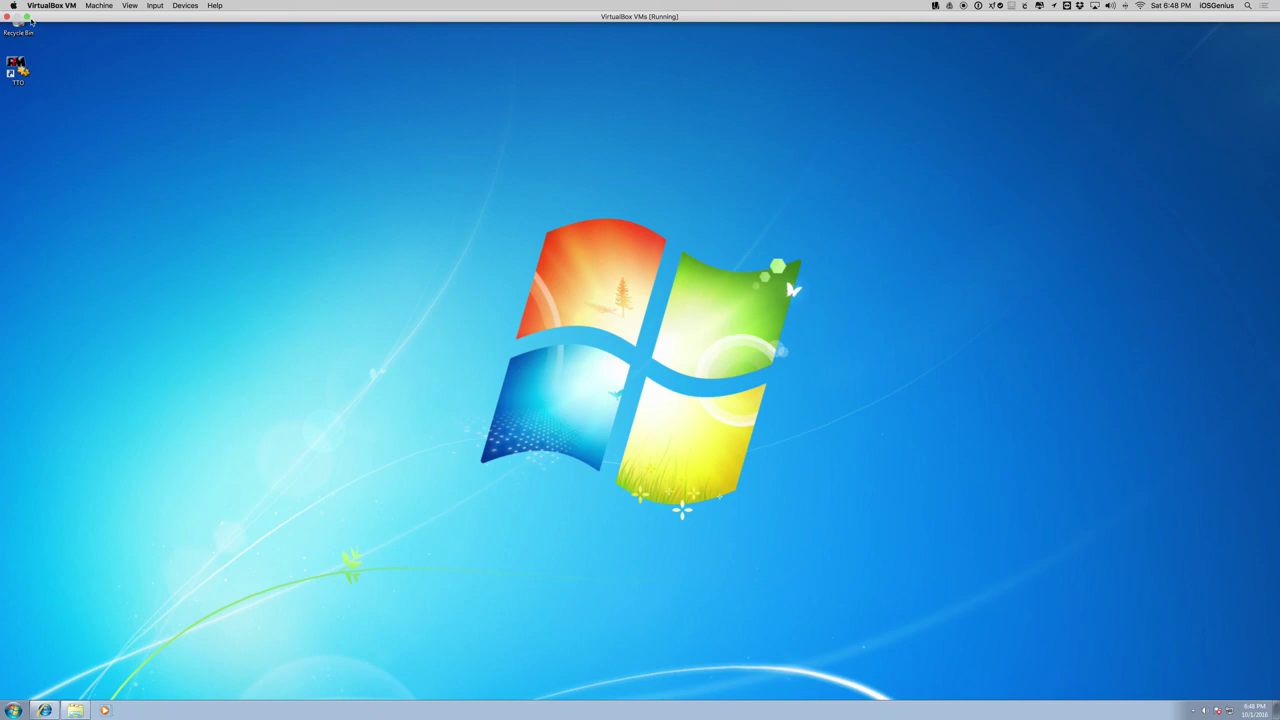
left_click(28, 17)
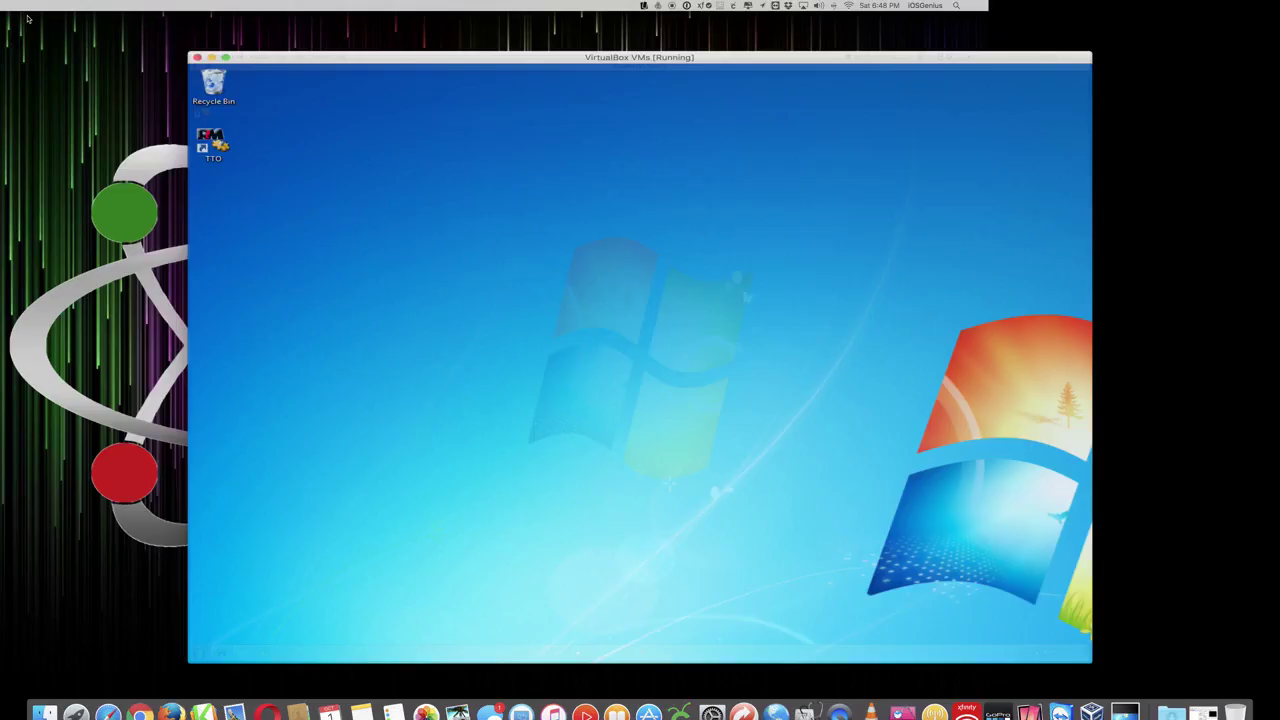